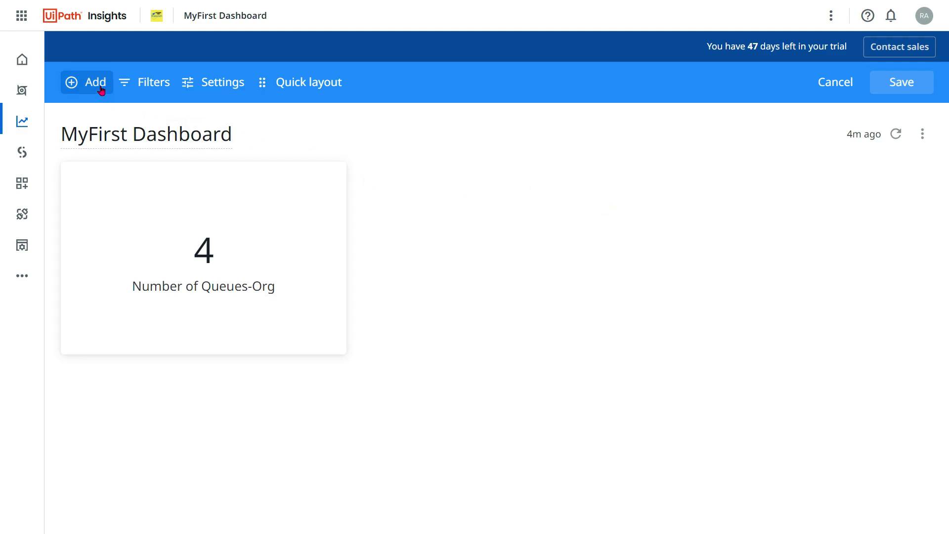
Step: Start a new visualization tile on MyFirst Dashboard from the Add menu
left_click(101, 90)
left_click(125, 124)
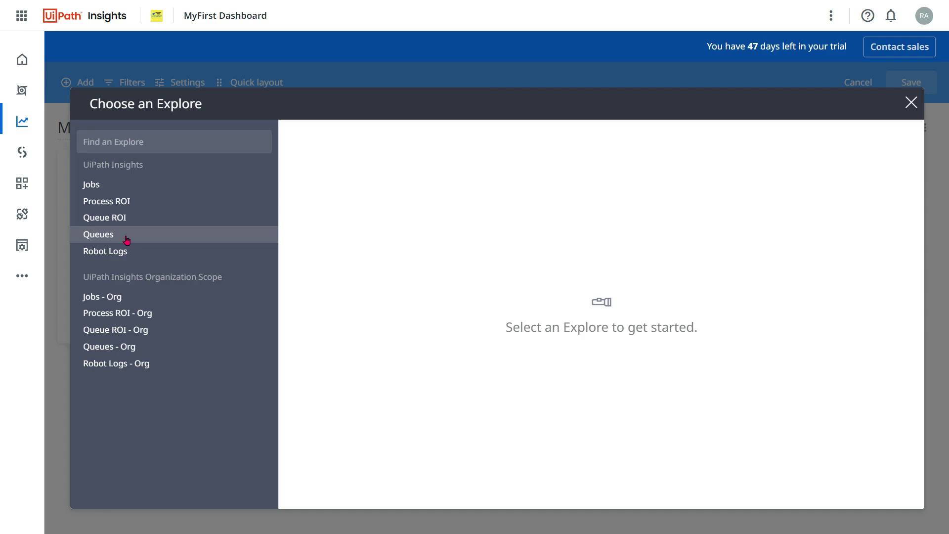
Step: Base the new tile on the Queues - Org Explore and filter its fields by 'item'
left_click(150, 352)
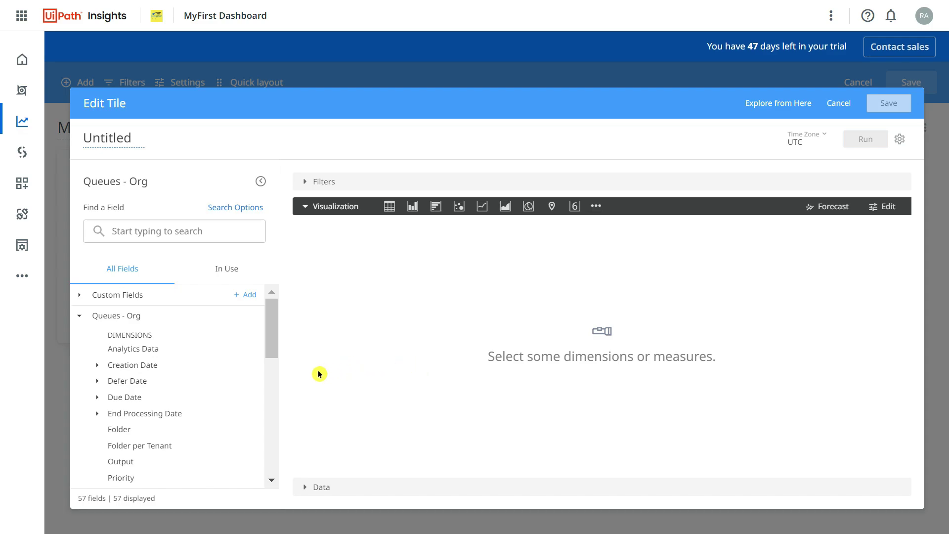
left_click(152, 230)
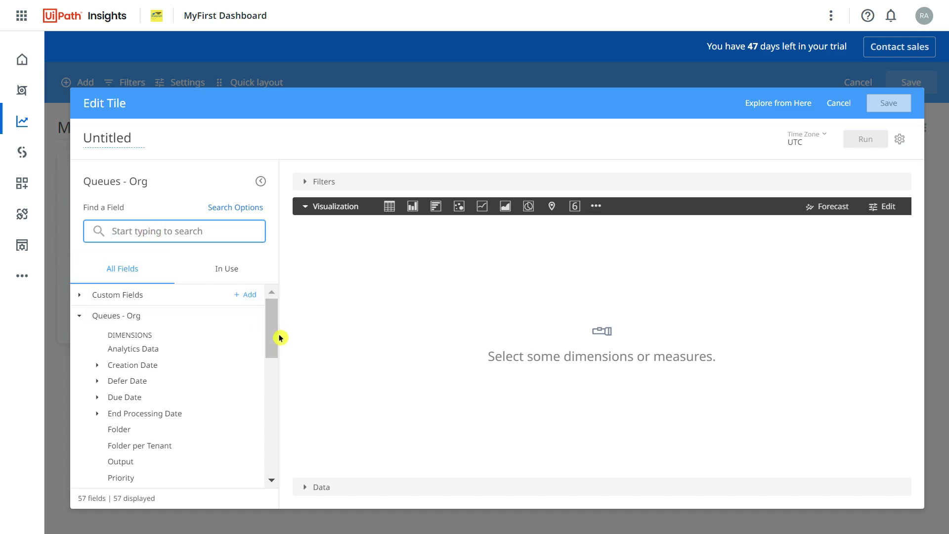
mouse_move(272, 335)
left_mouse_down()
mouse_move(264, 434)
mouse_move(266, 326)
left_mouse_up()
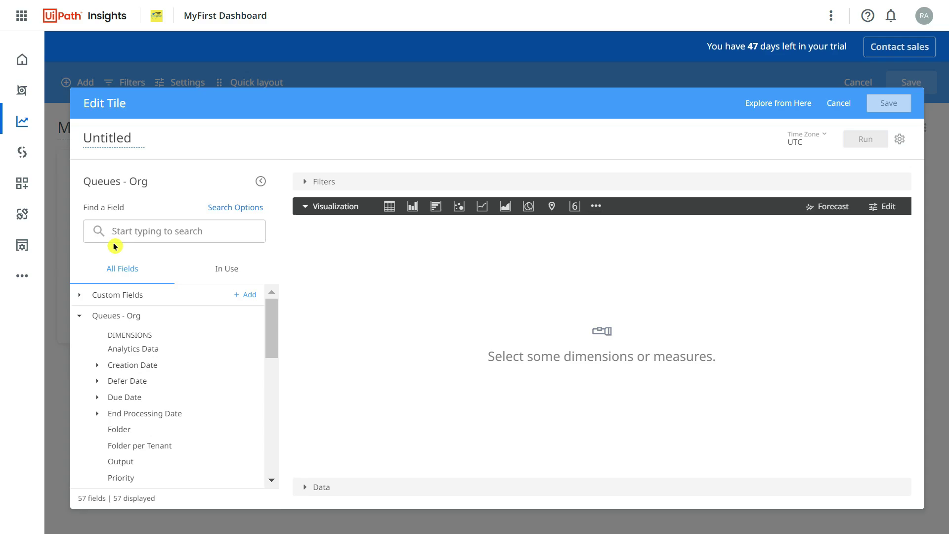
left_click(127, 231)
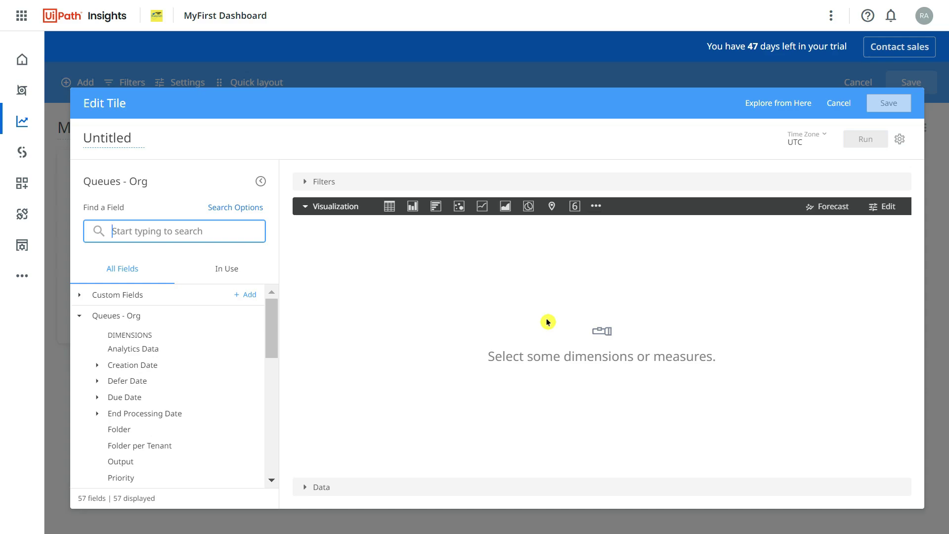
type("item")
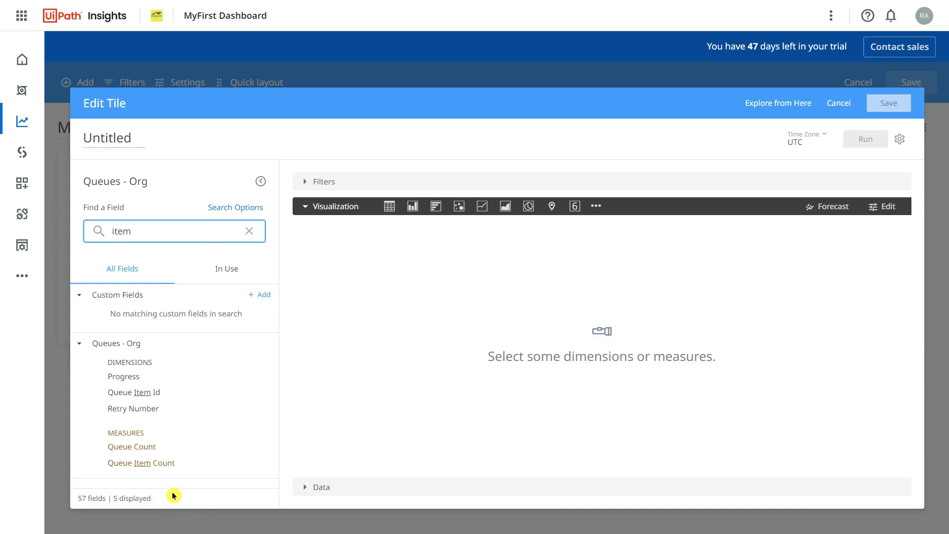
double_click(133, 232)
Step: Run a Queue Item Count query showing 1,052 and retitle the tile Queue Items
left_click(375, 490)
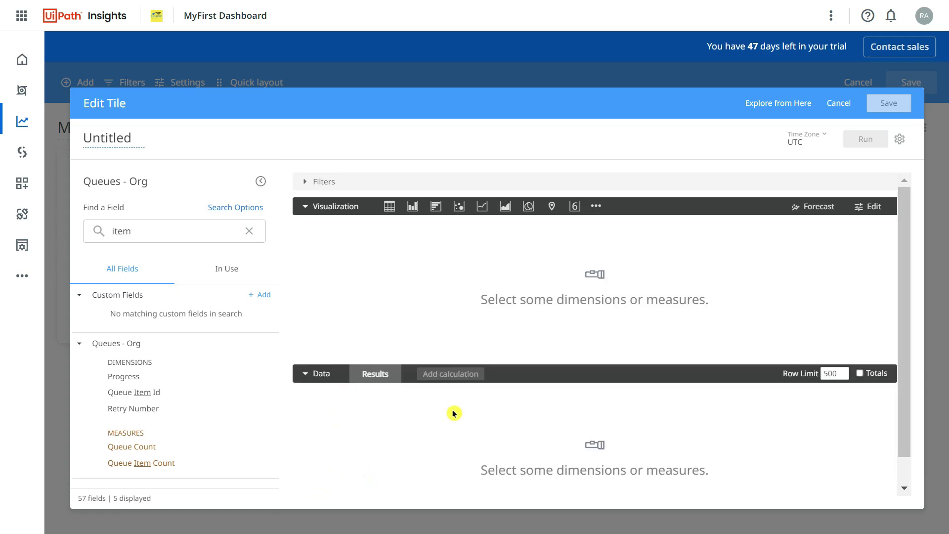
left_click(193, 468)
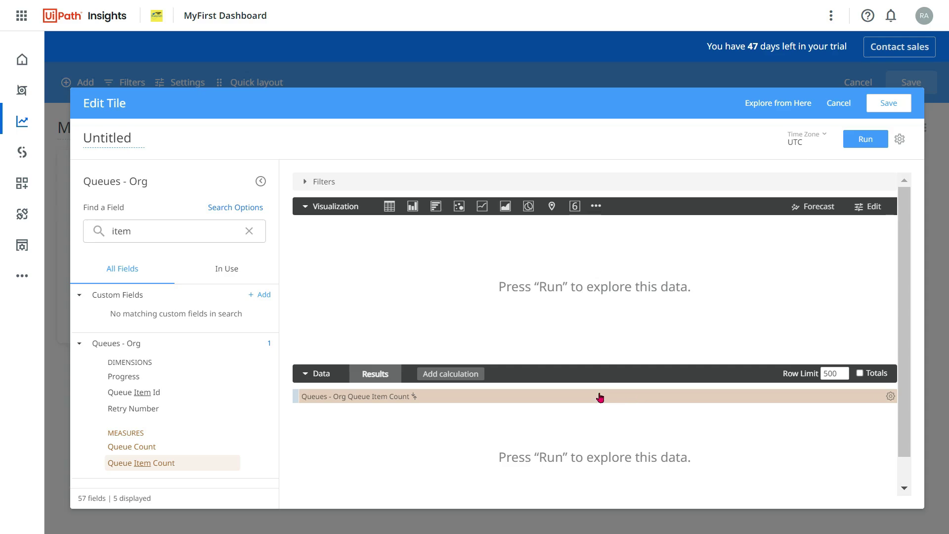
left_click(871, 142)
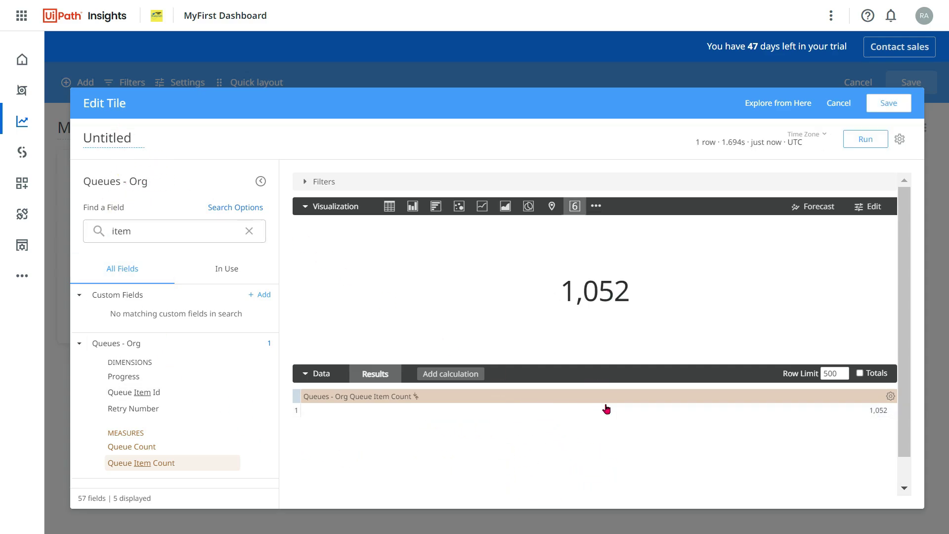
double_click(101, 133)
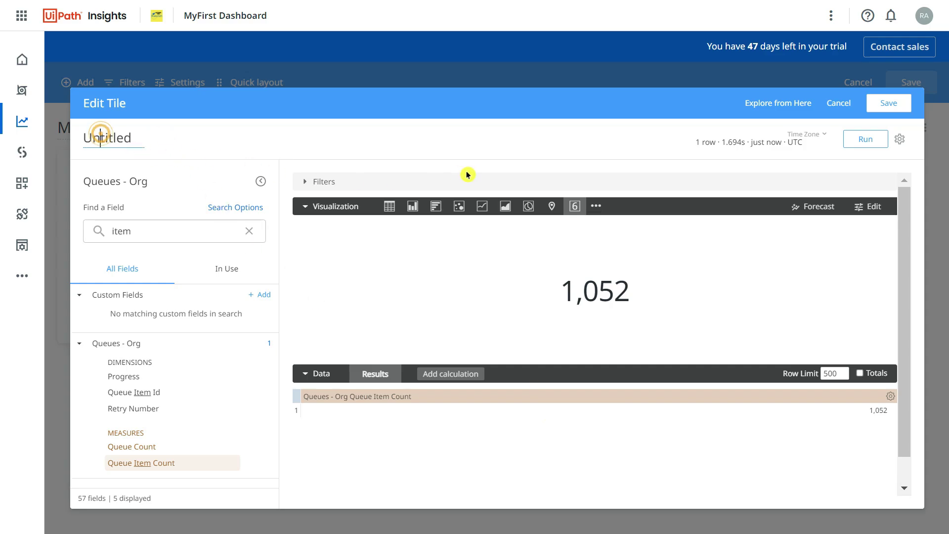
type("Q")
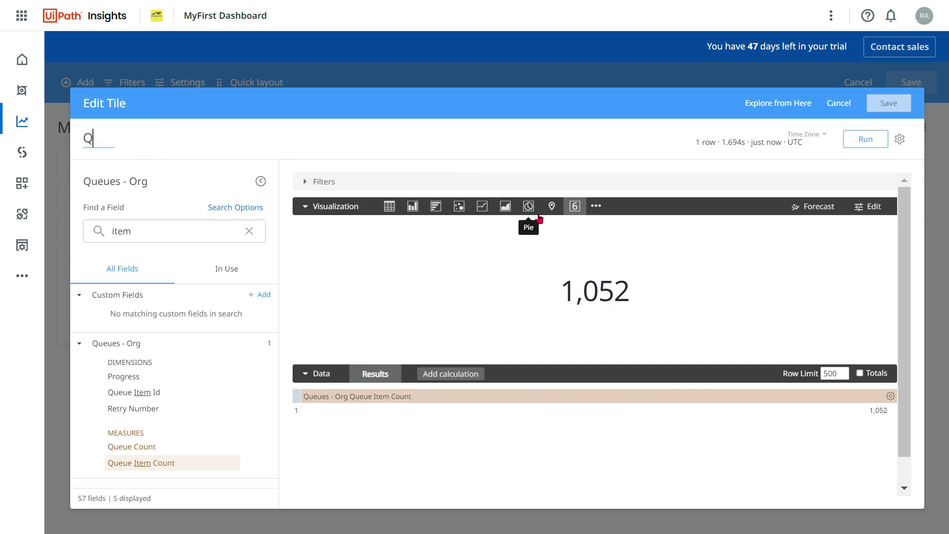
type("ueue Ites")
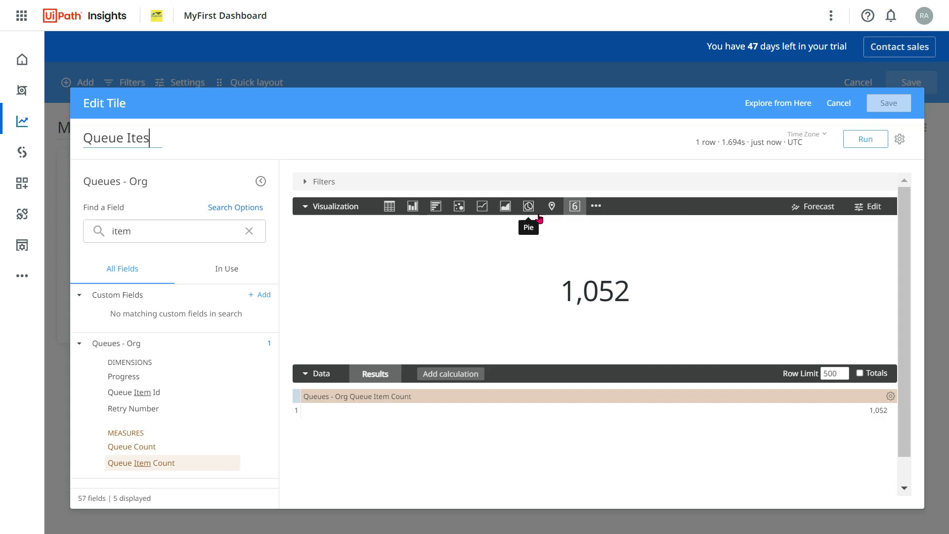
type("mms")
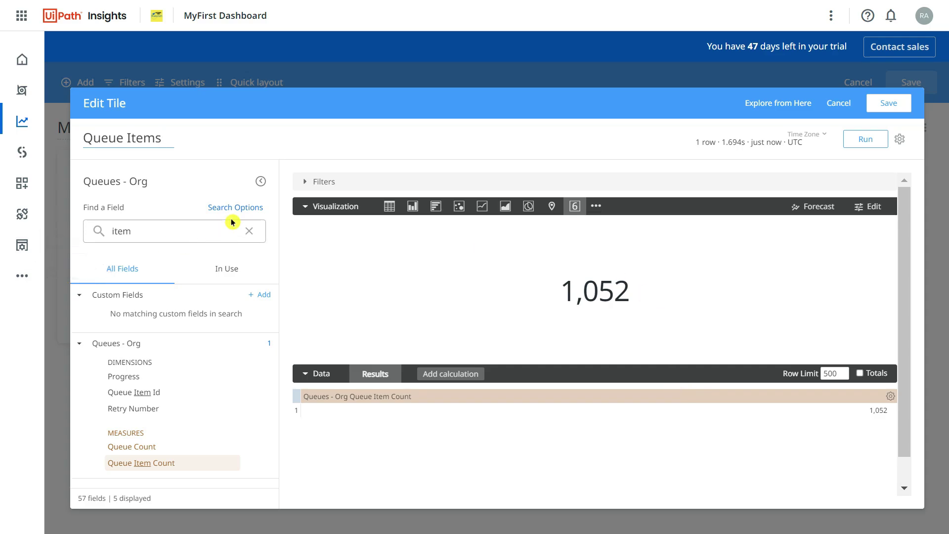
Step: Add the Queue Name dimension and rerun, splitting counts into four queues with Q1 at 952
left_click(249, 231)
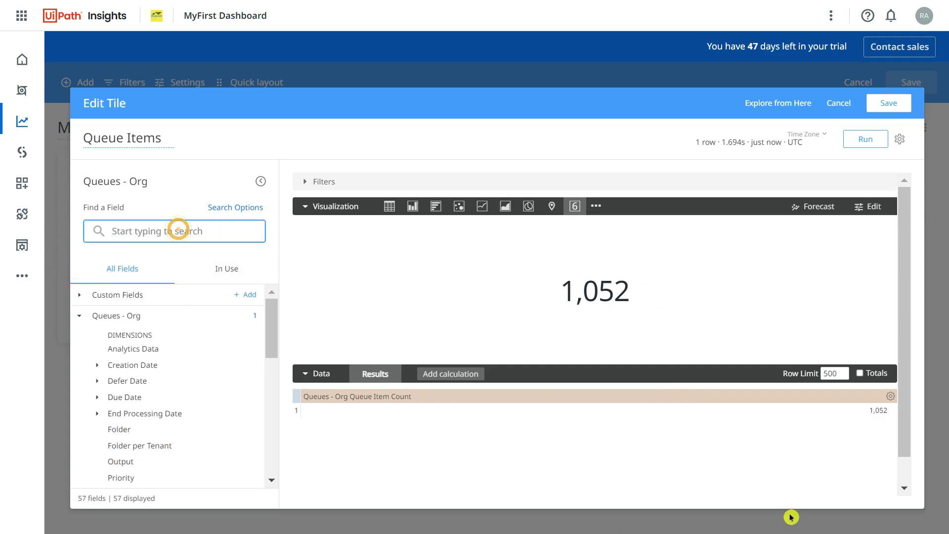
type("queu")
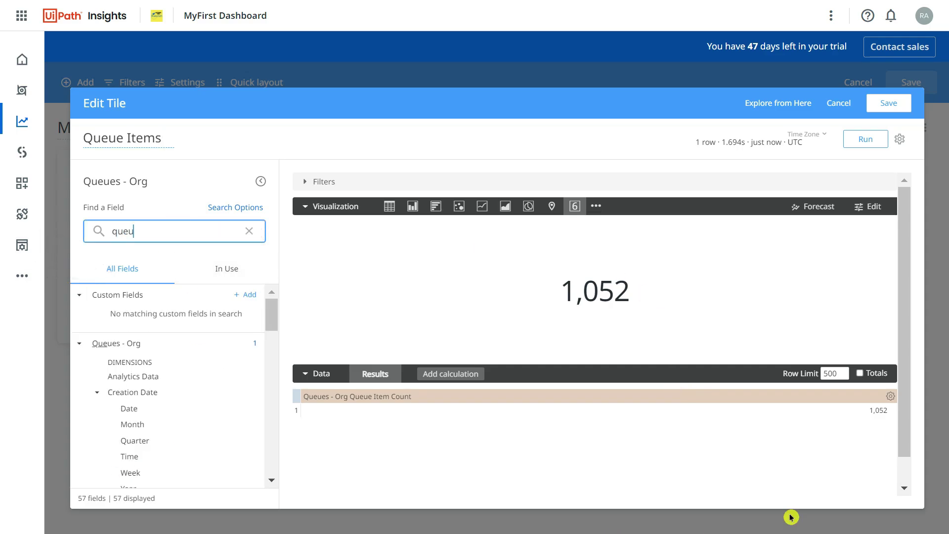
type("e name")
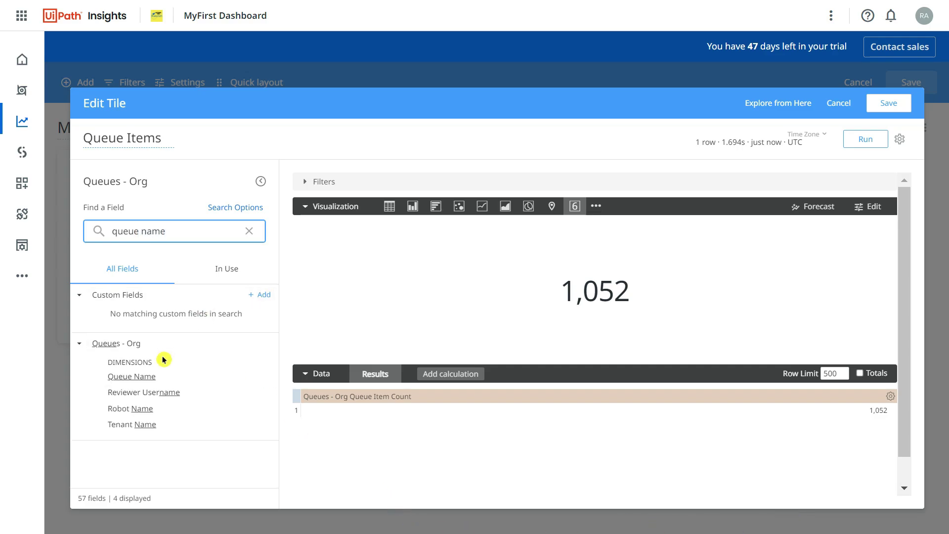
left_click(173, 374)
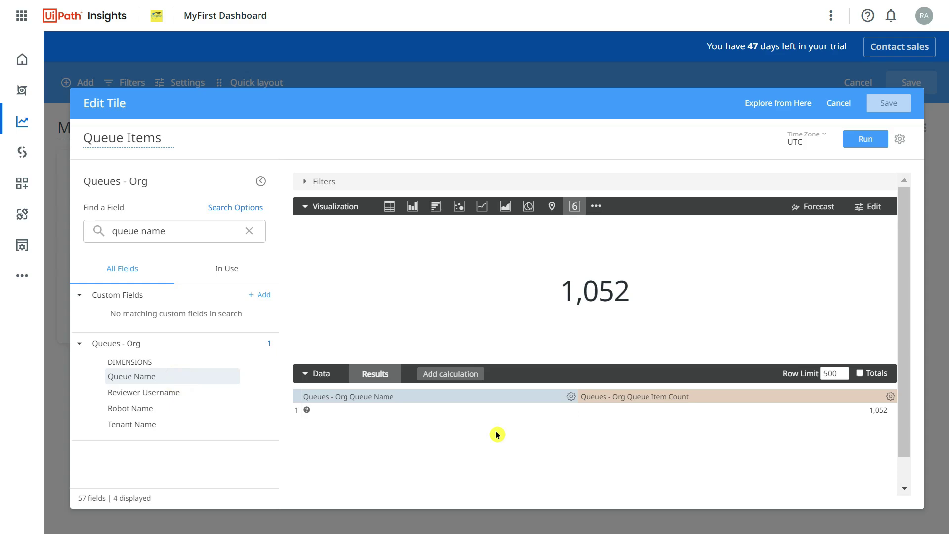
left_click(866, 141)
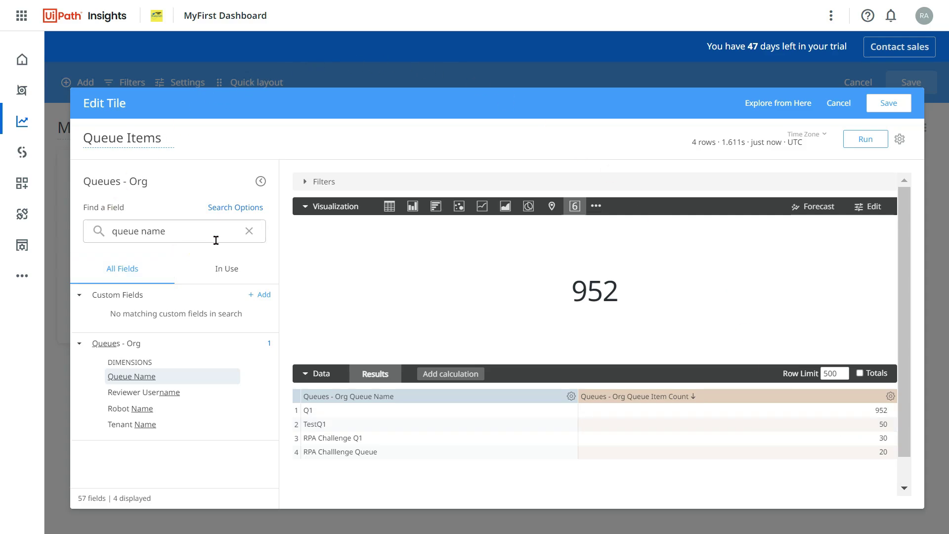
Step: Add Processing Status and rerun, giving seven result rows and a single value of 949
left_click(254, 232)
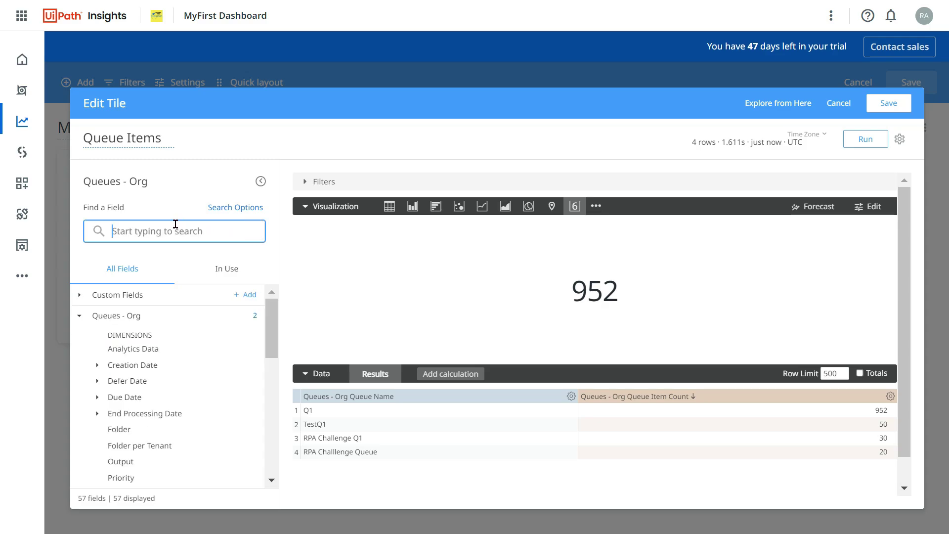
type("status")
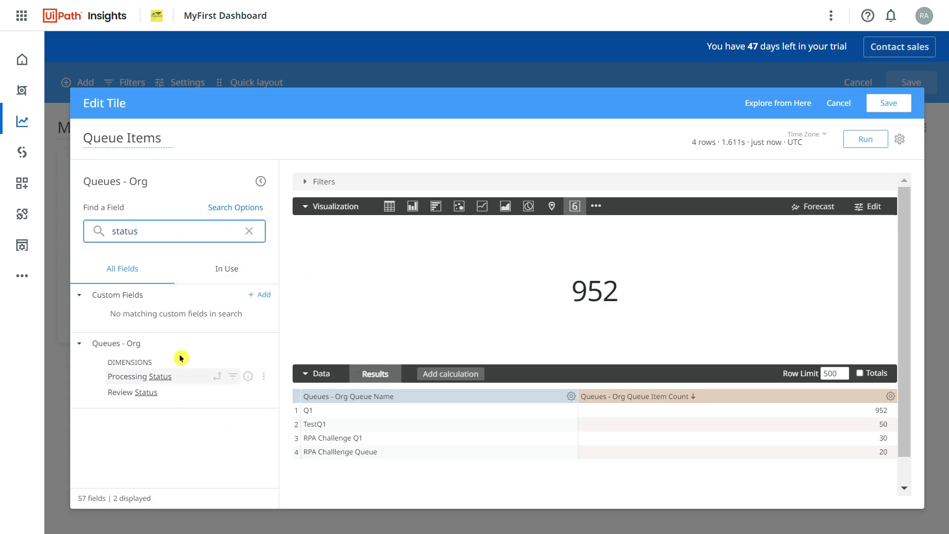
left_click(197, 382)
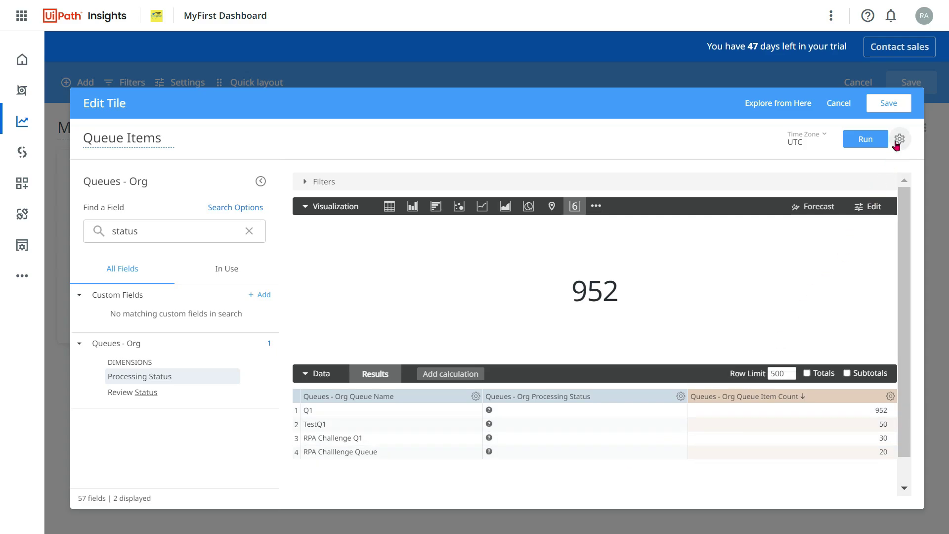
left_click(866, 140)
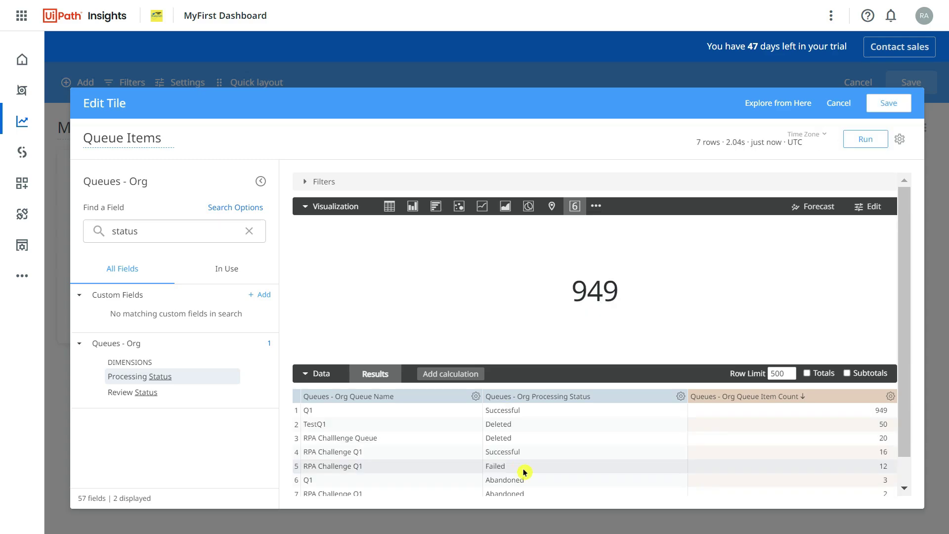
scroll(525, 472, "down", 2)
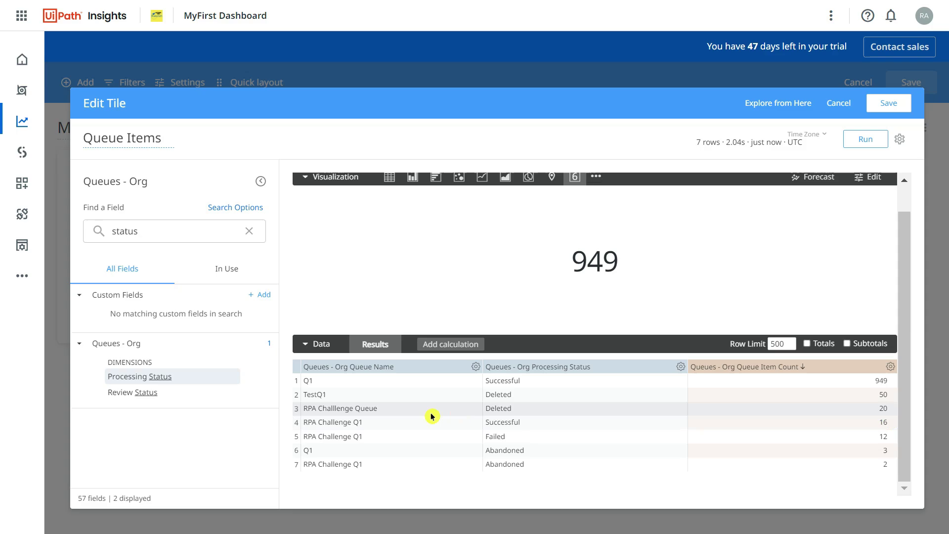
left_click(576, 451)
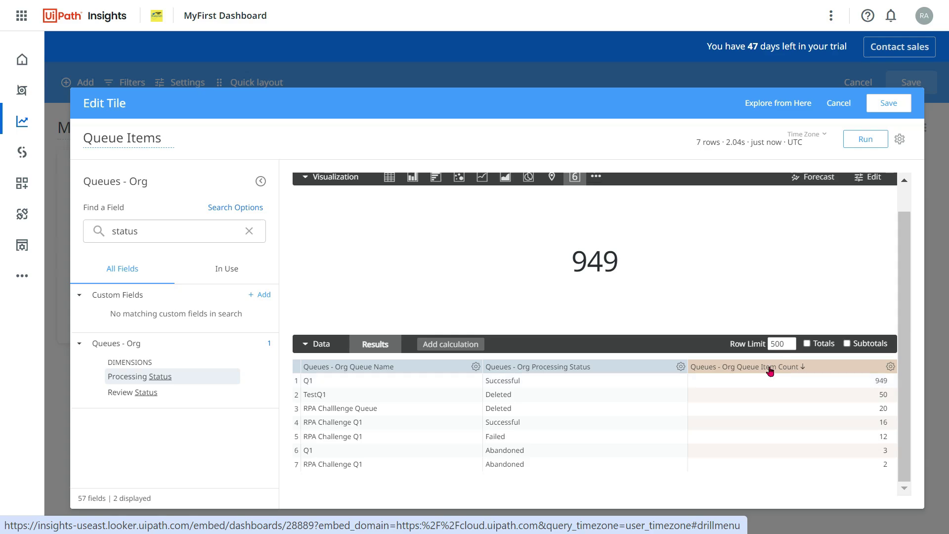
Step: Open the Queue Name and Processing Status column options in the results table
left_click(721, 379)
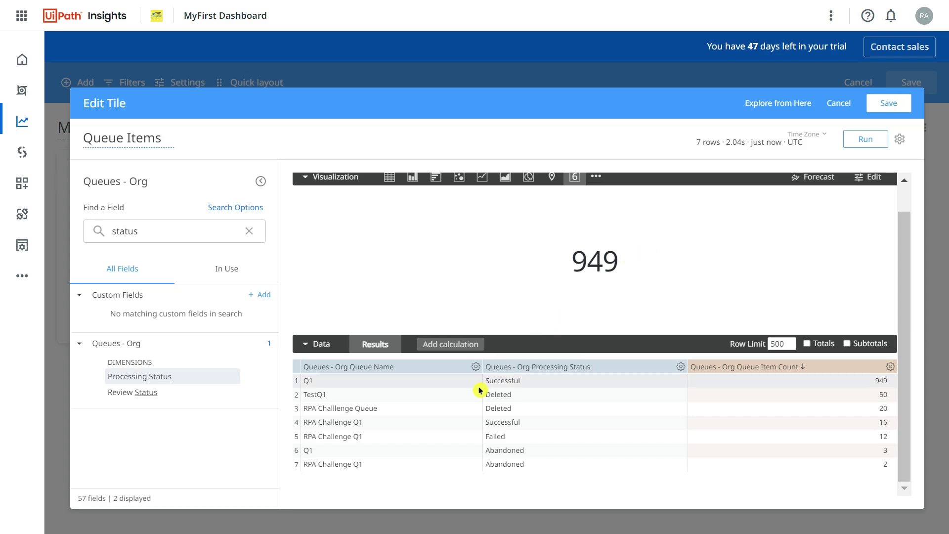
right_click(433, 372)
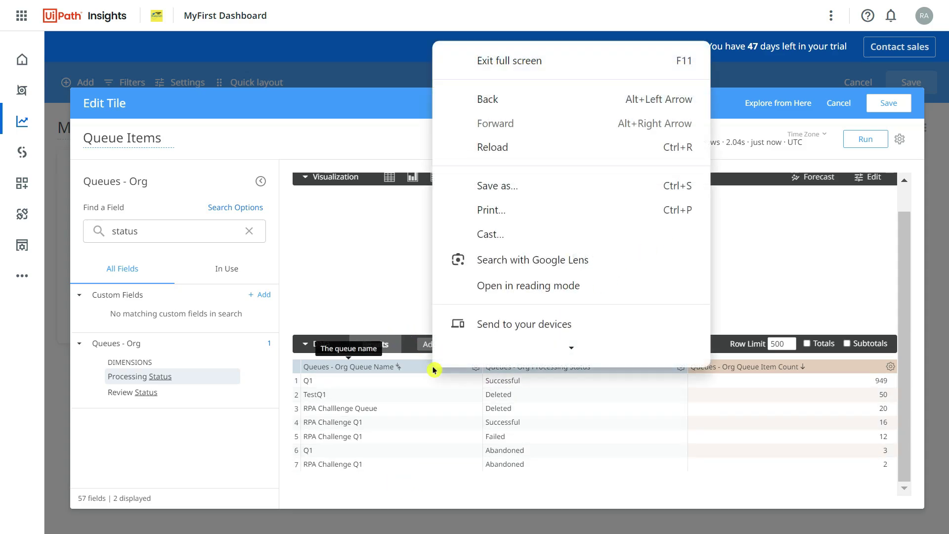
left_click(426, 398)
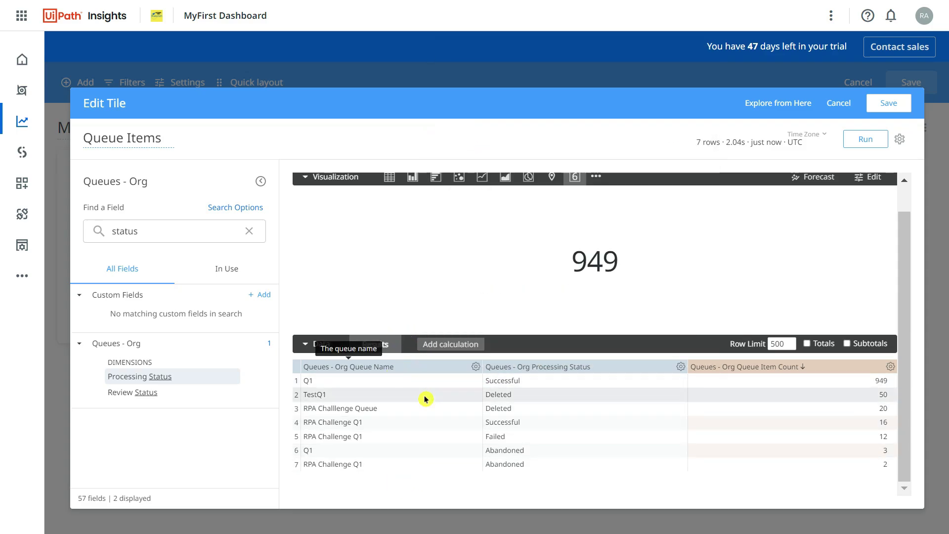
left_click(475, 366)
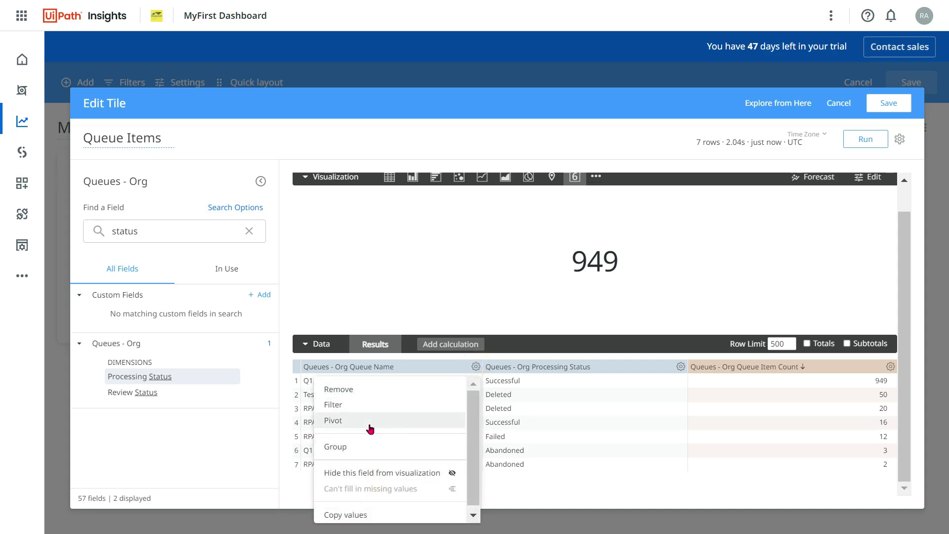
left_click(681, 366)
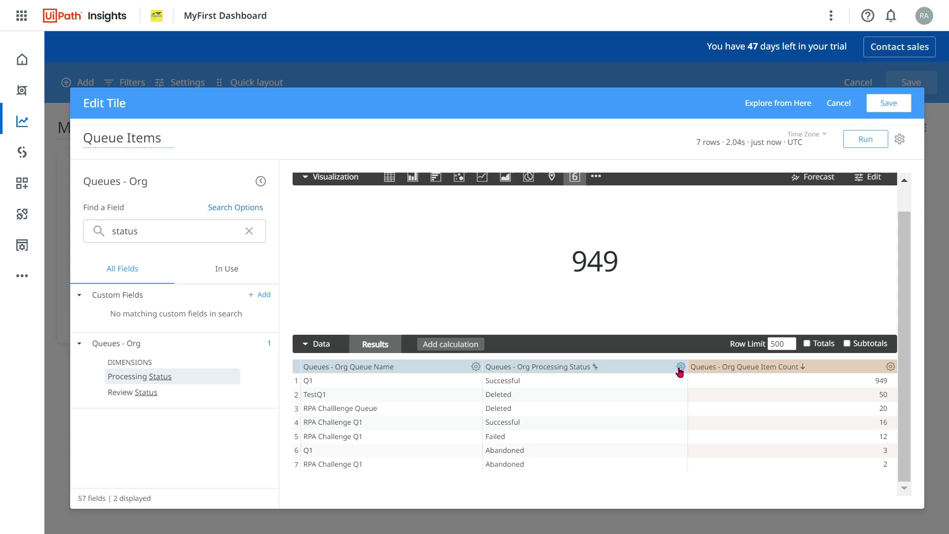
left_click(681, 366)
Step: Remove Queue Name and Processing Status from the In Use fields, leaving Queue Item Count
left_click(231, 273)
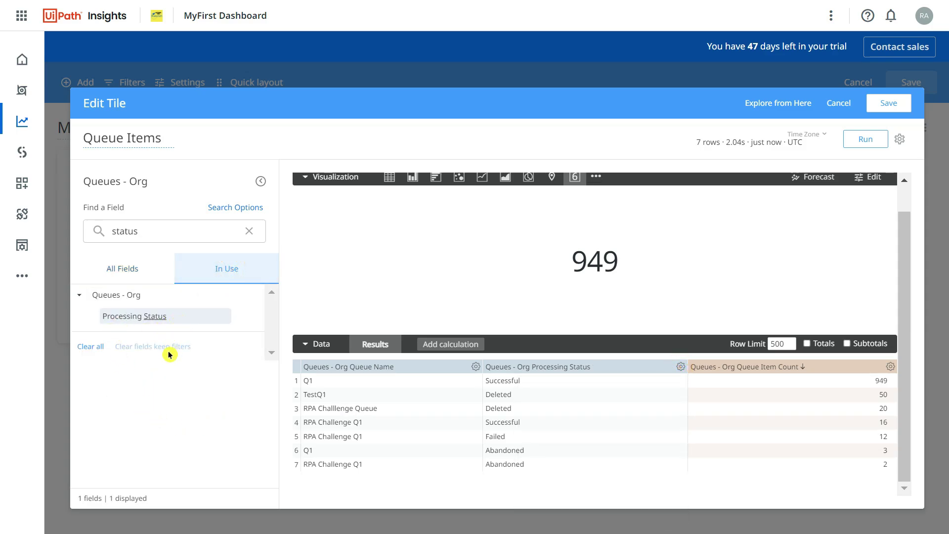
left_click(249, 231)
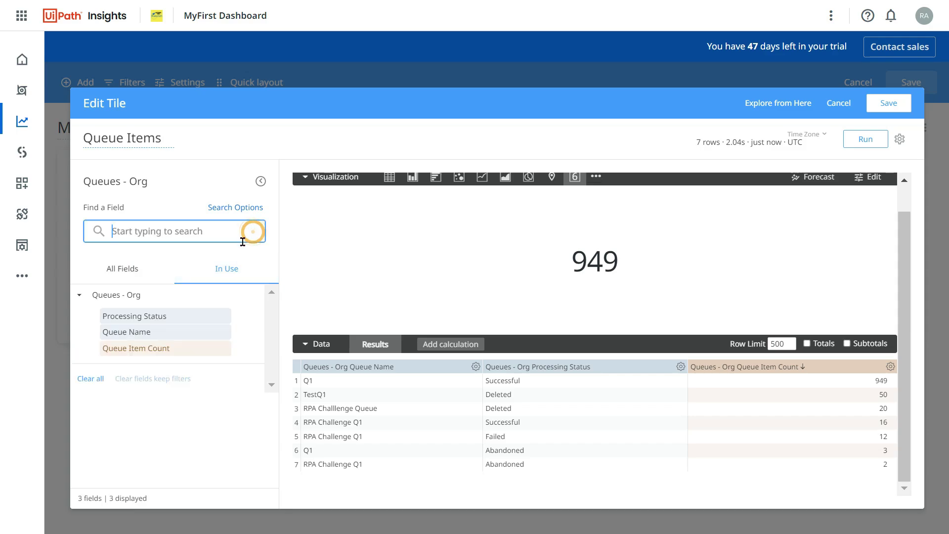
left_click(172, 336)
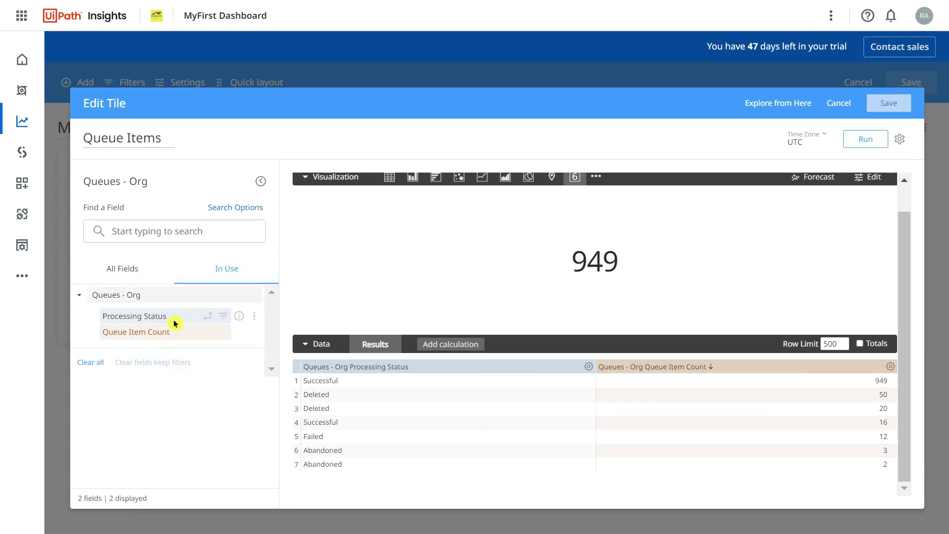
left_click(173, 321)
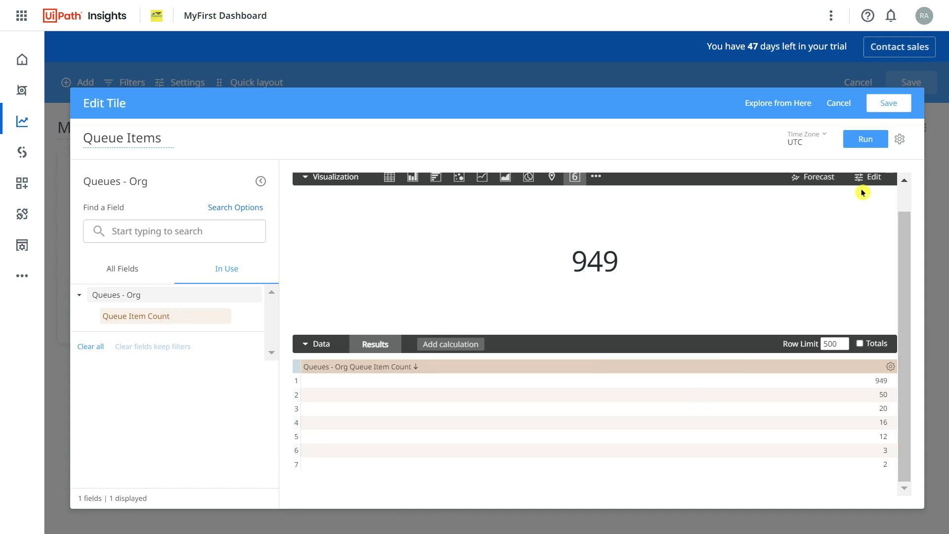
Step: Rerun the query so the tile shows the 1,052 total in a single row
left_click(851, 137)
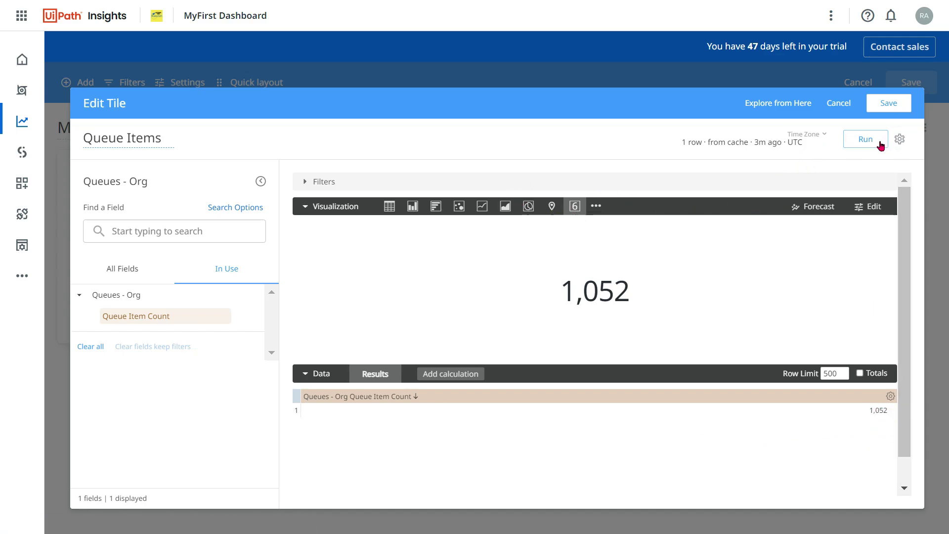
Step: Save the Queue Items tile and add a dashboard filter on the Queue Name field
left_click(895, 105)
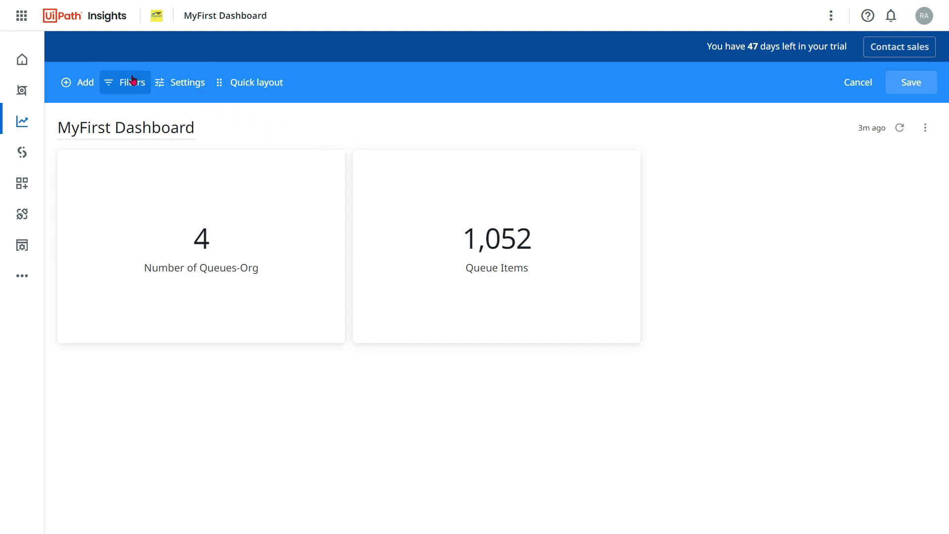
left_click(131, 92)
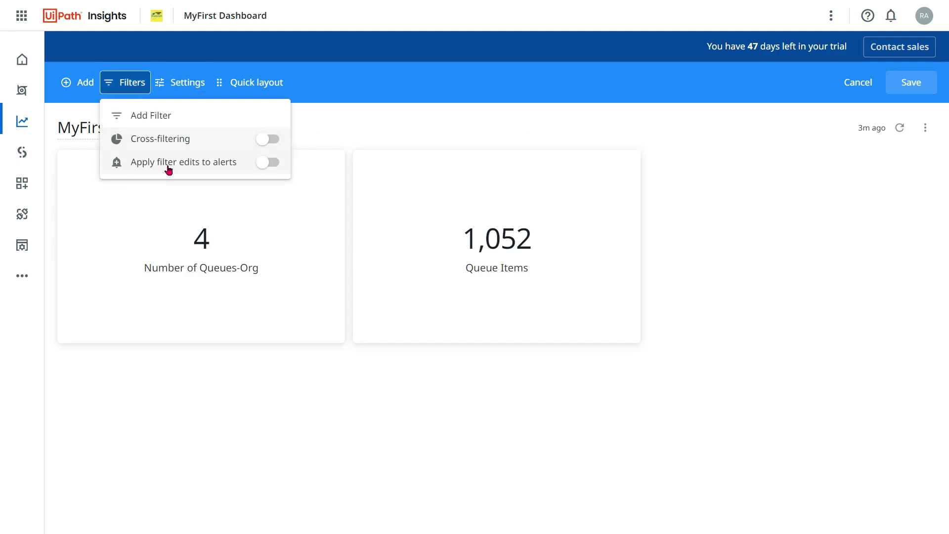
left_click(140, 115)
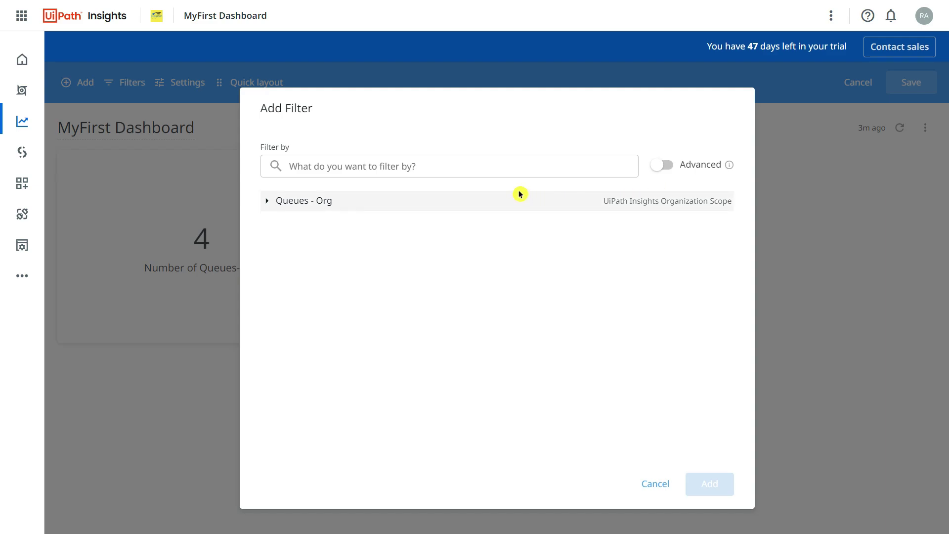
left_click(500, 169)
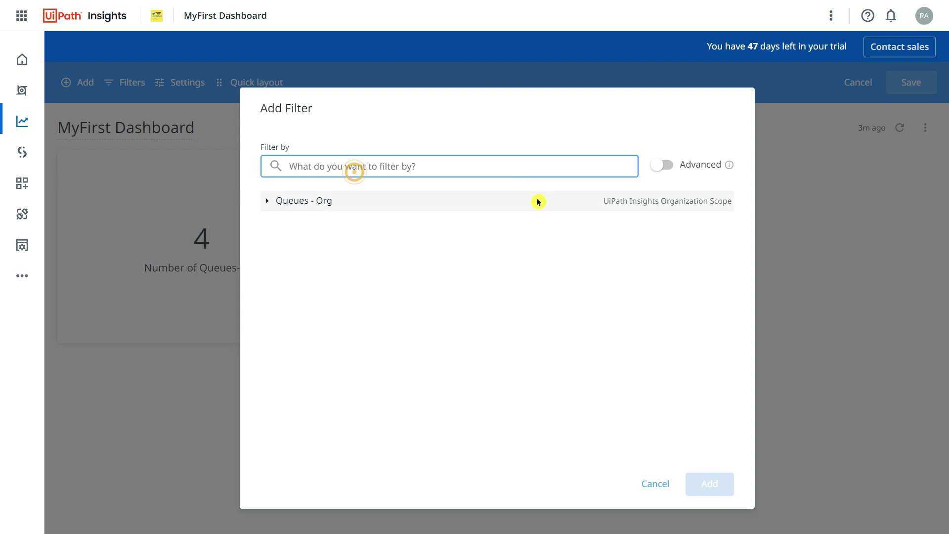
type("A")
key("BackSpace")
type("Q")
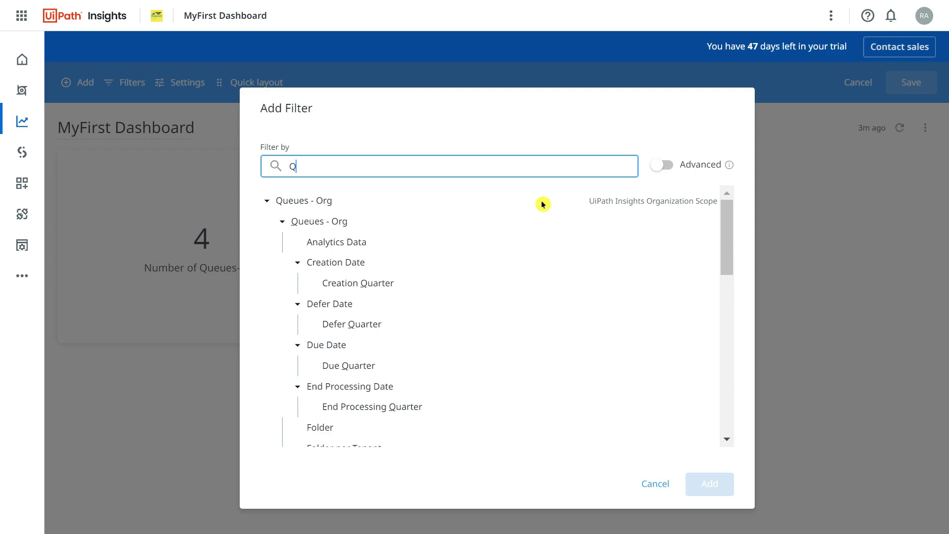
type("ueue Name")
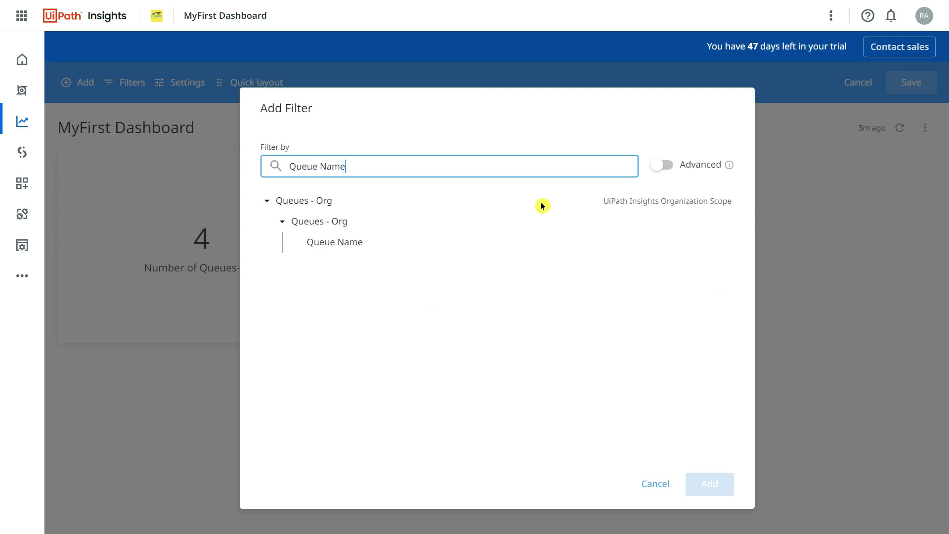
left_click(410, 249)
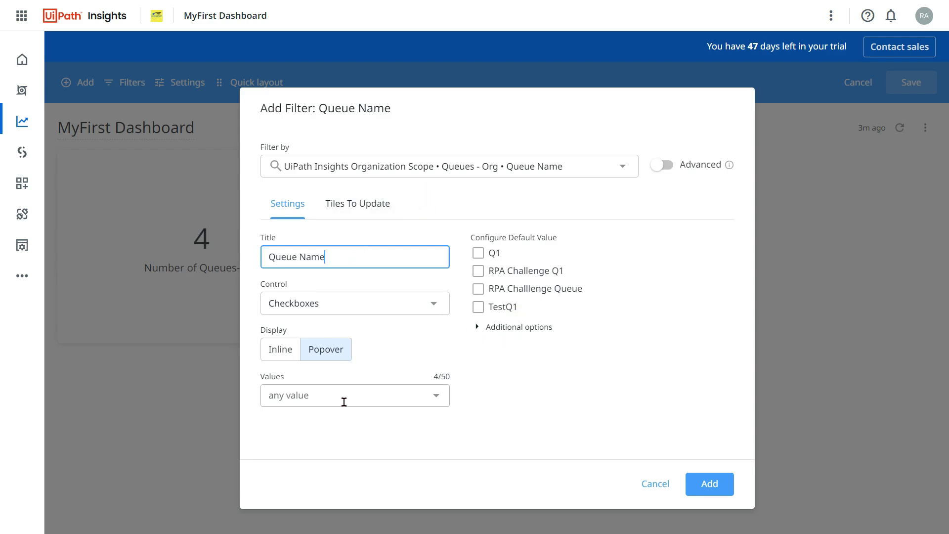
Step: Inspect the Queue Name default values and inline/popover display options without changing them
left_click(435, 396)
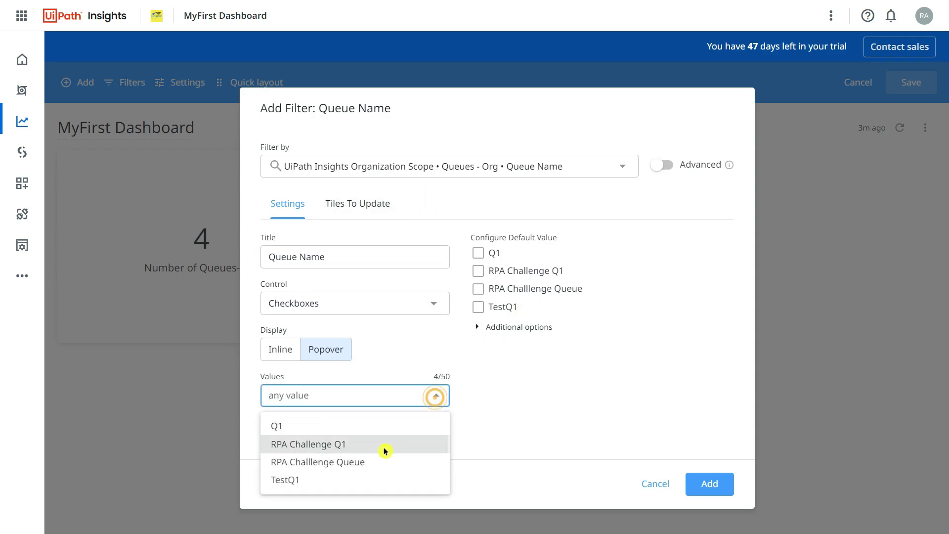
left_click(532, 412)
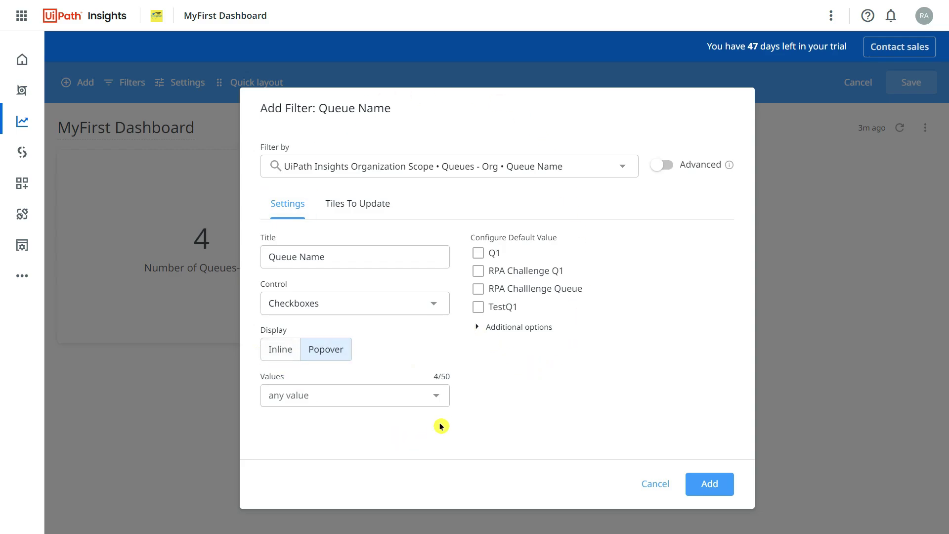
left_click(279, 351)
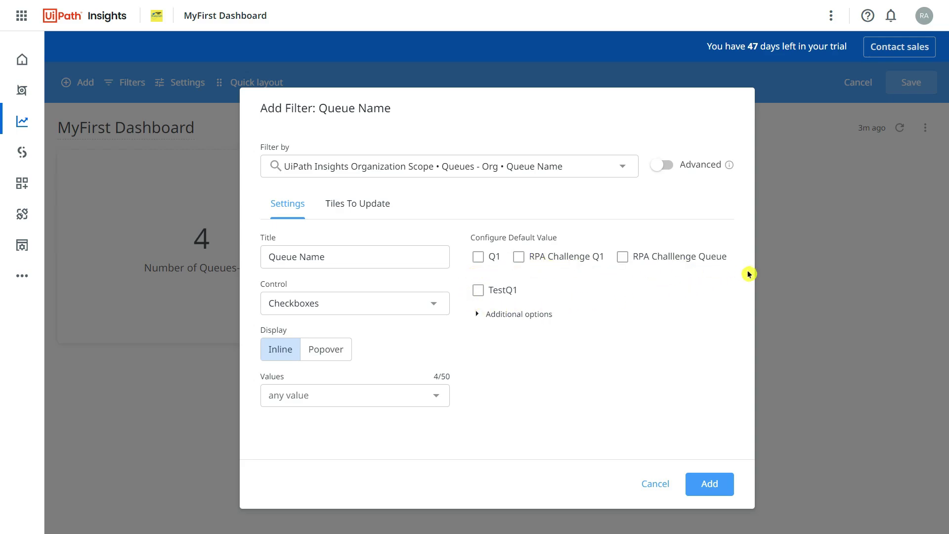
left_click(322, 351)
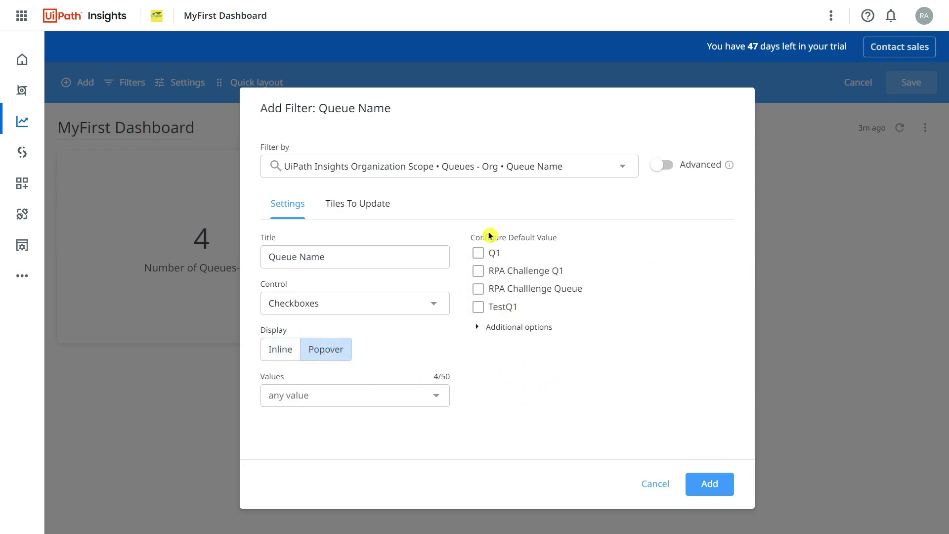
left_click(427, 404)
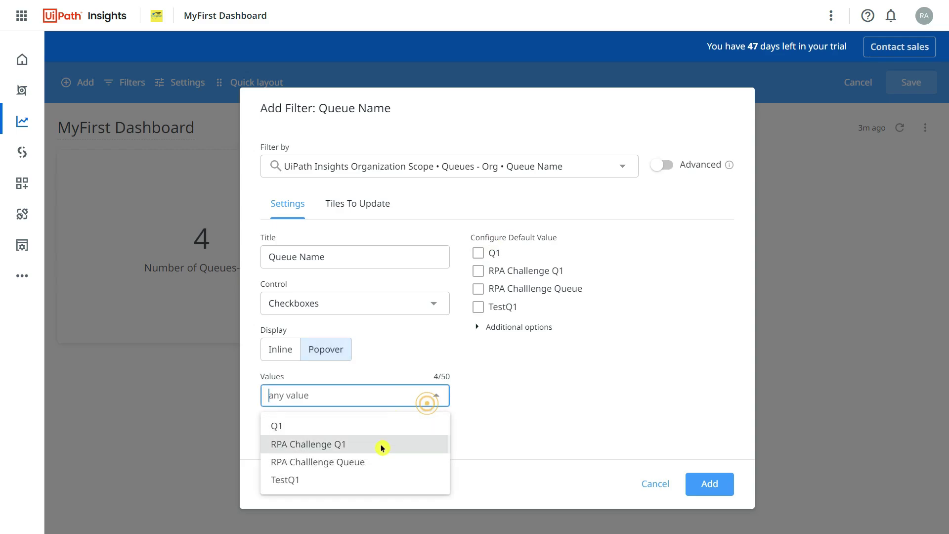
left_click(526, 399)
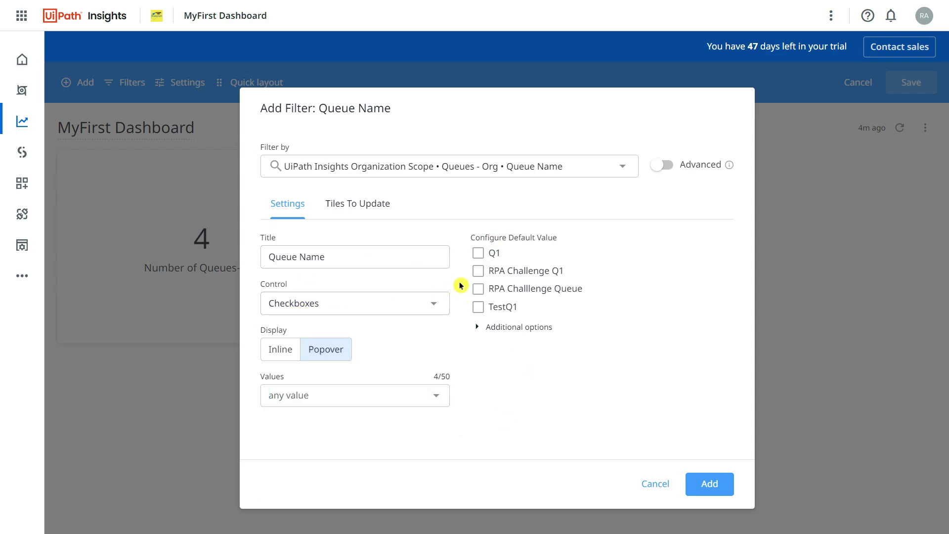
Step: Try Tag List, Button Group, Radio Buttons and Checkboxes as the filter control
left_click(436, 308)
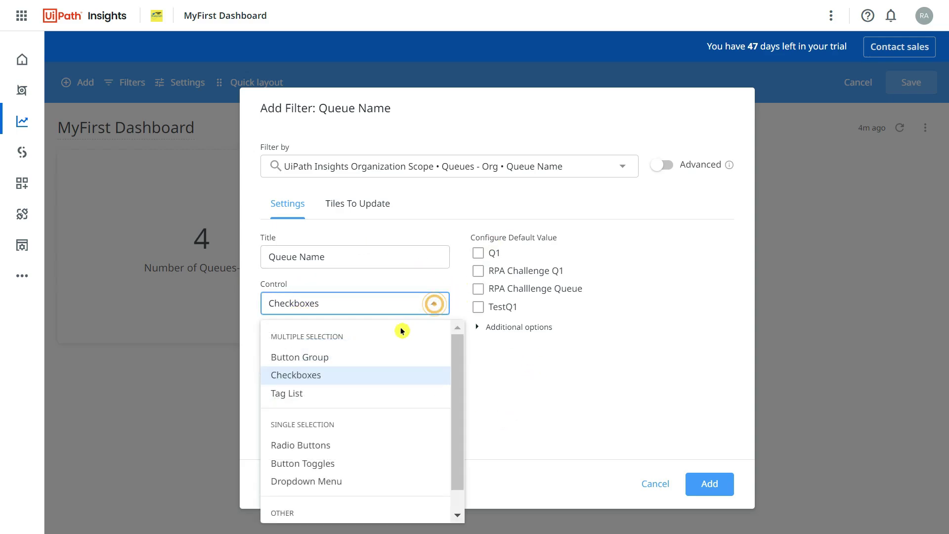
left_click(327, 393)
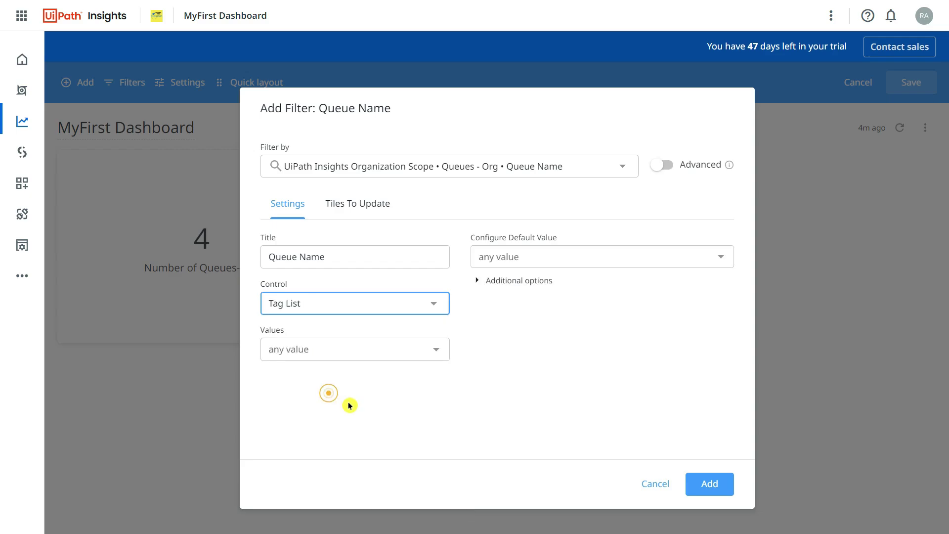
left_click(714, 258)
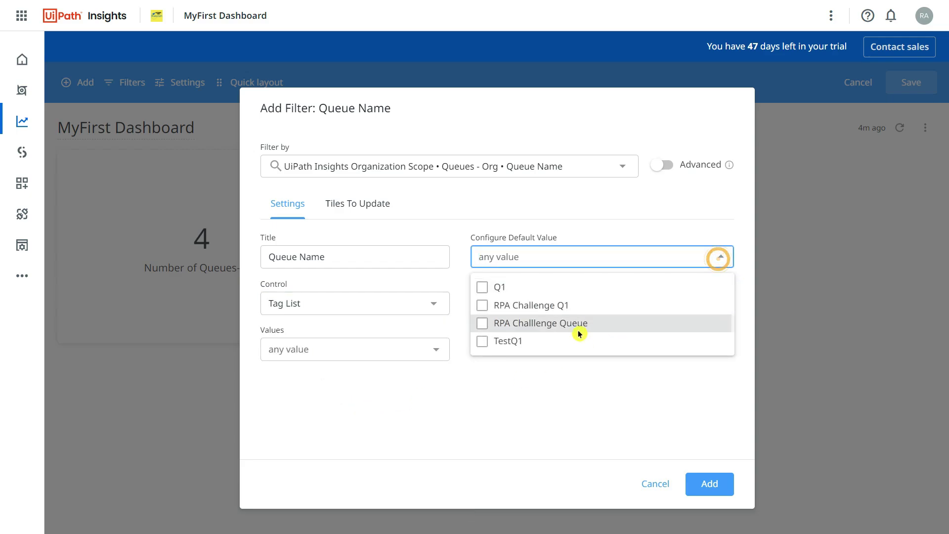
left_click(428, 304)
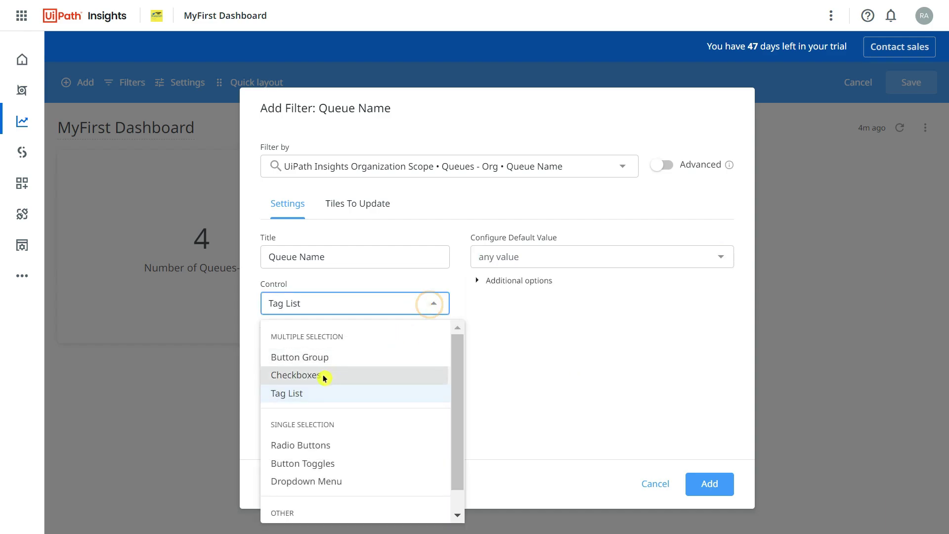
left_click(329, 356)
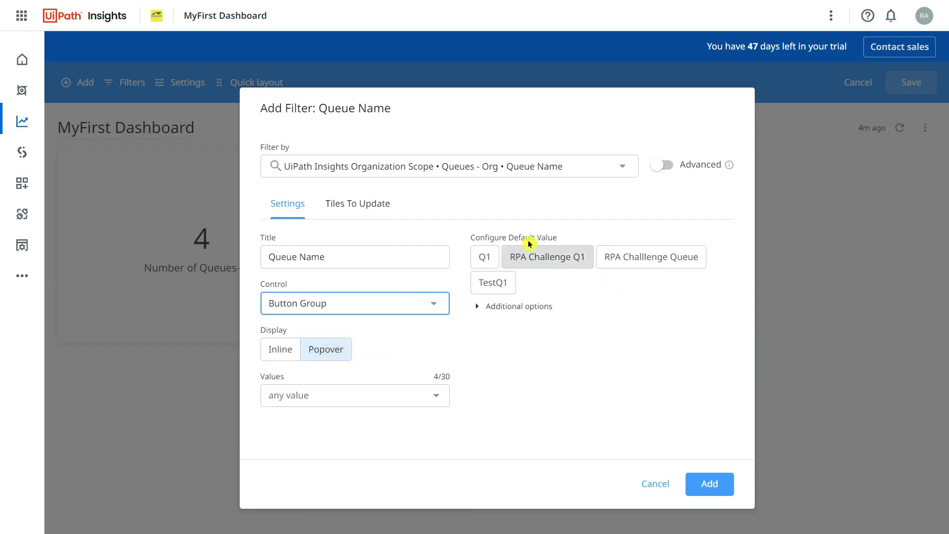
left_click(434, 303)
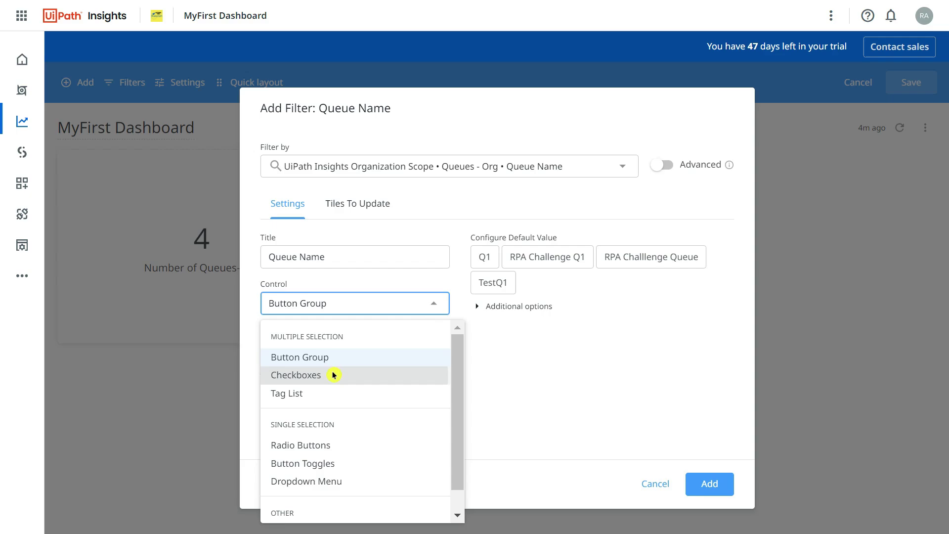
left_click(346, 444)
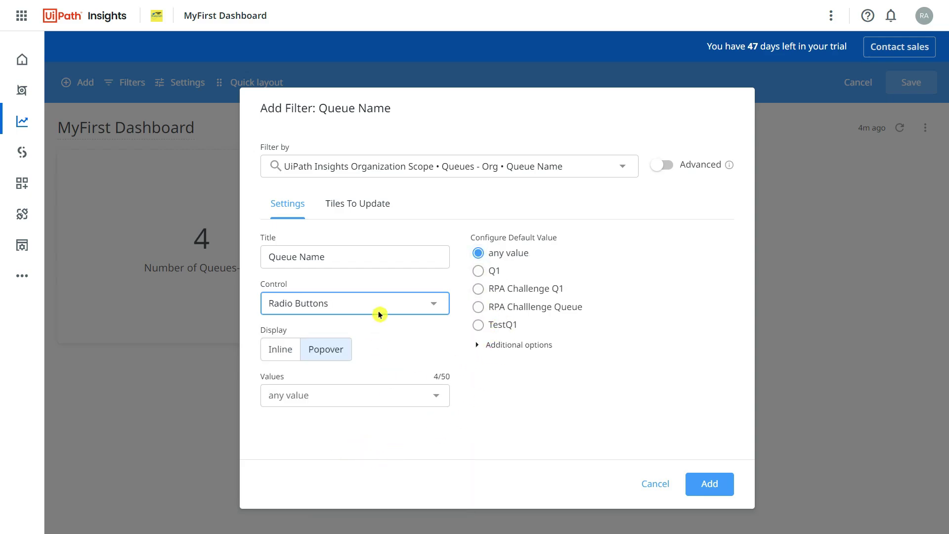
left_click(435, 305)
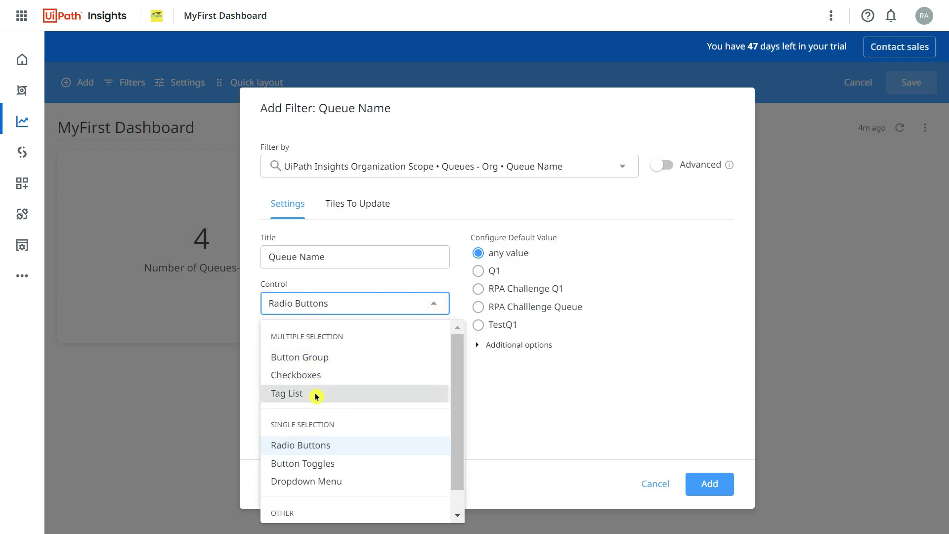
left_click(317, 377)
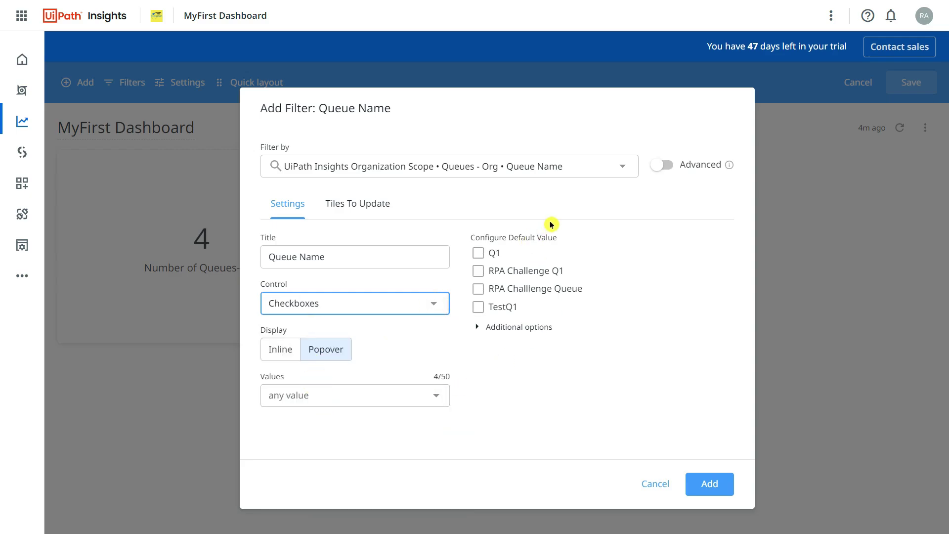
Step: Set the control back to Tag List, keep the default at any value, and add the filter
left_click(434, 305)
left_click(300, 398)
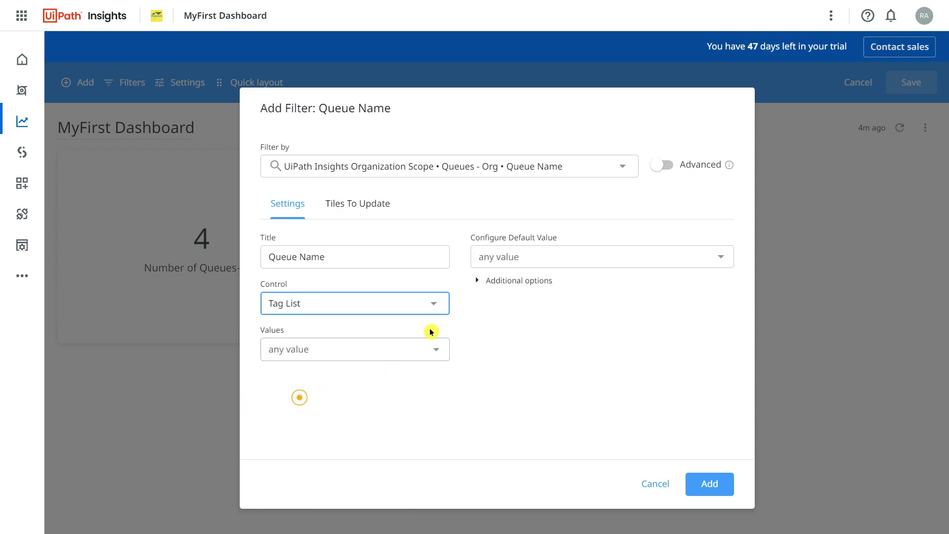
left_click(555, 259)
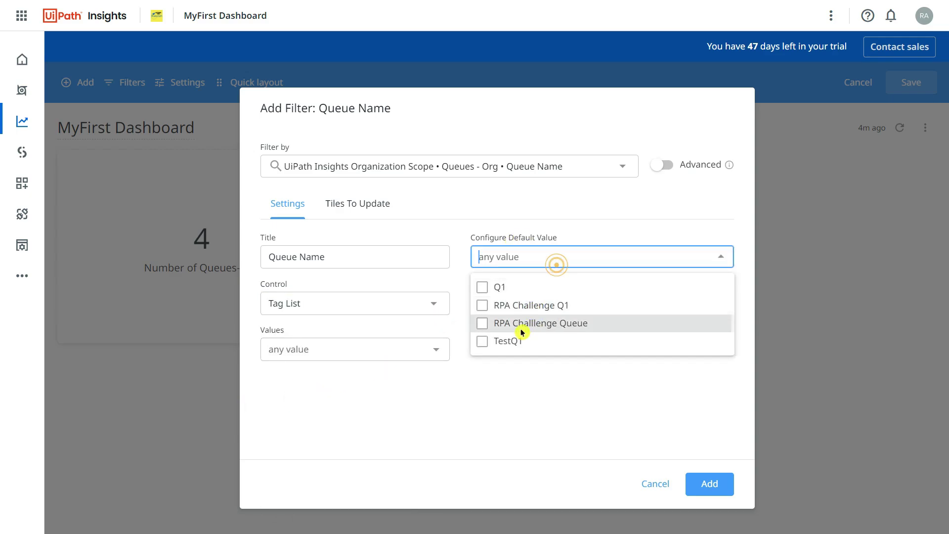
left_click(474, 432)
left_click(710, 481)
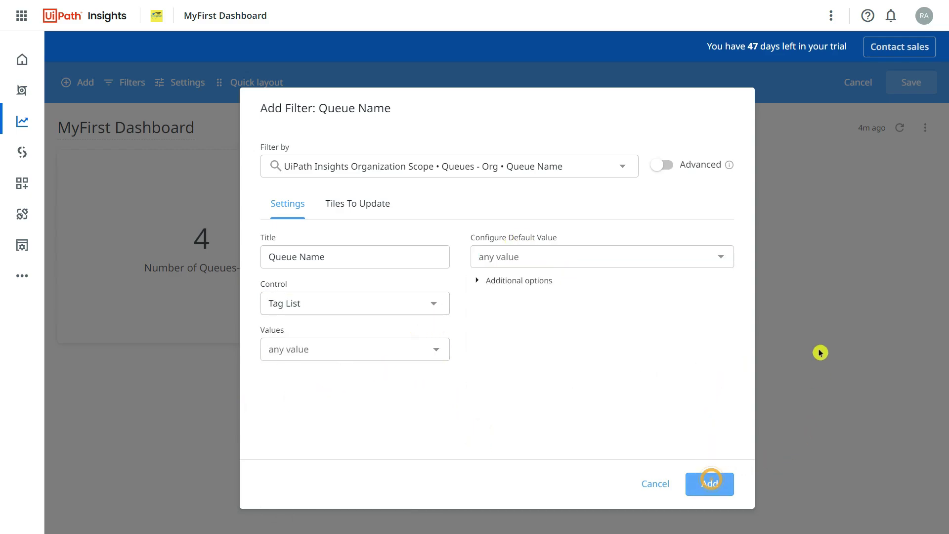
Step: Add the Queue Name filter to MyFirst Dashboard
left_click(712, 486)
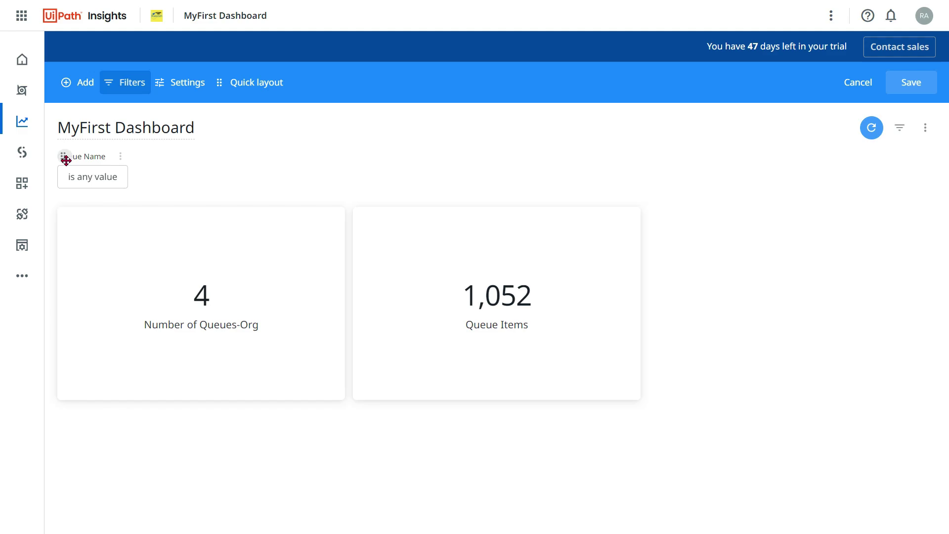
left_click_drag(64, 156, 386, 176)
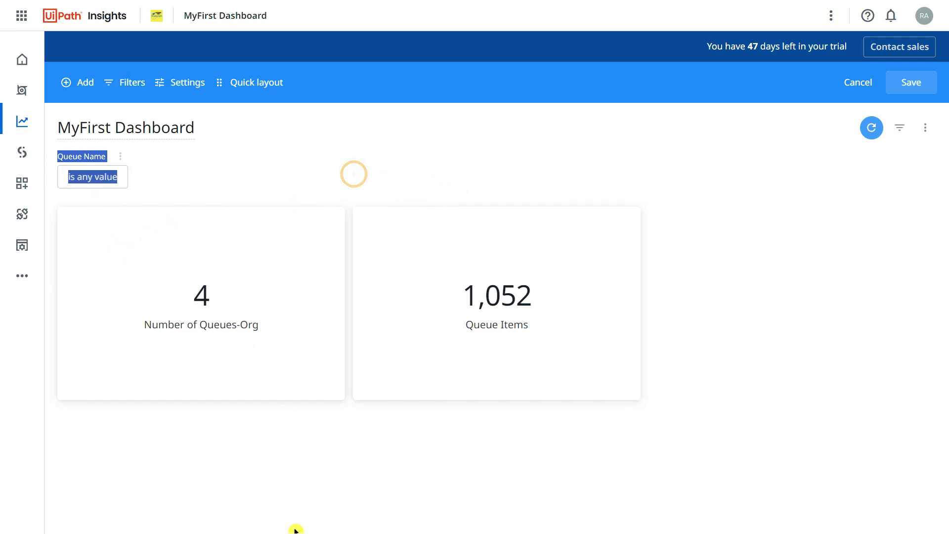
left_click(295, 447)
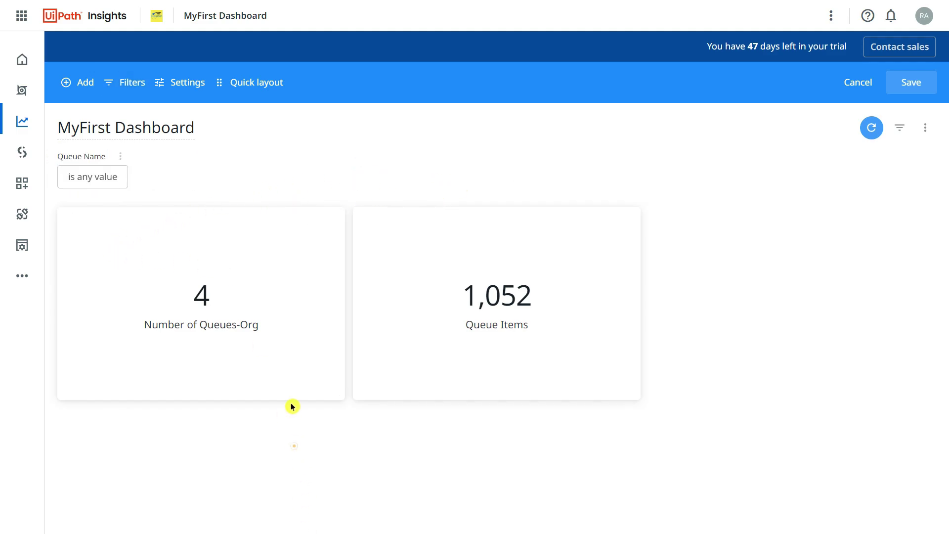
Step: Set the dashboard's Queue Name filter to RPA Challenge Q1
left_click(108, 182)
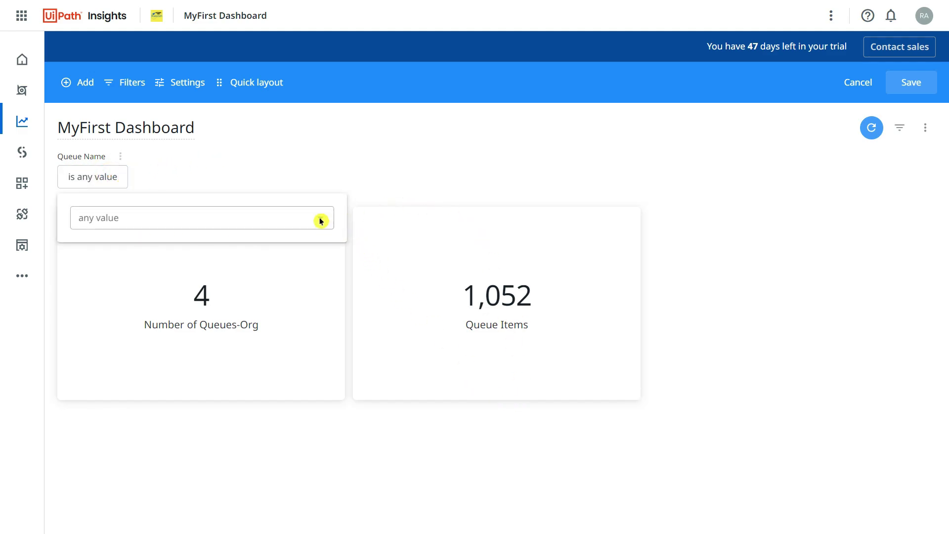
left_click(320, 223)
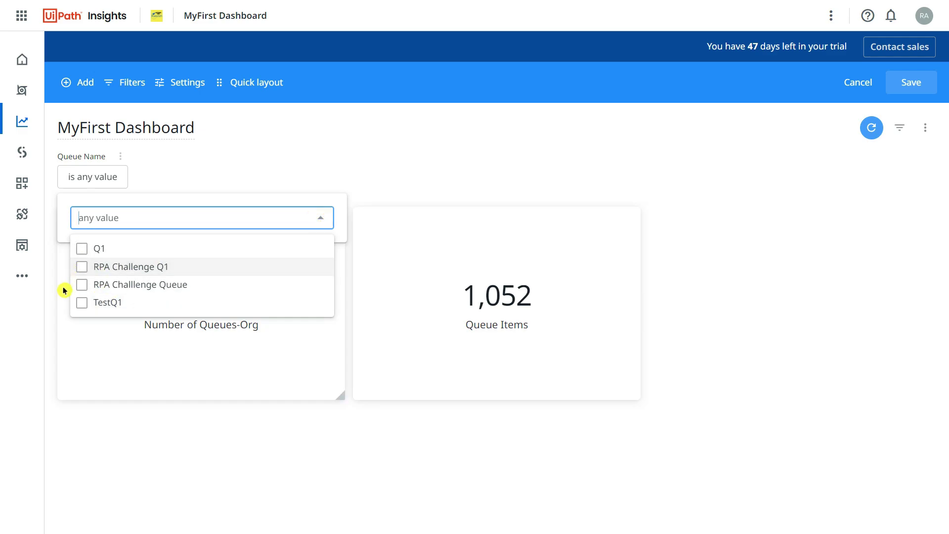
left_click(81, 267)
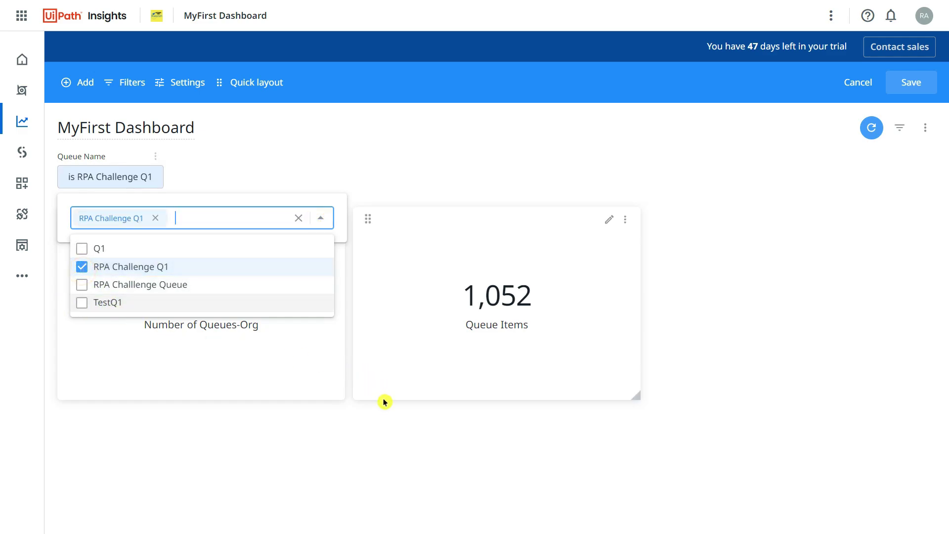
left_click(383, 463)
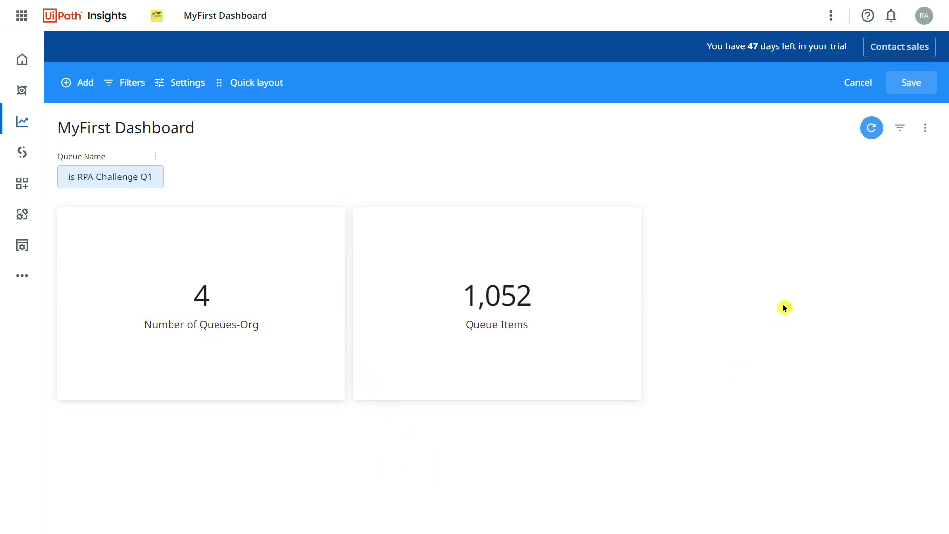
Step: Refresh the tiles to 1 queue and 30 items, review the 30 items, then save
left_click(871, 127)
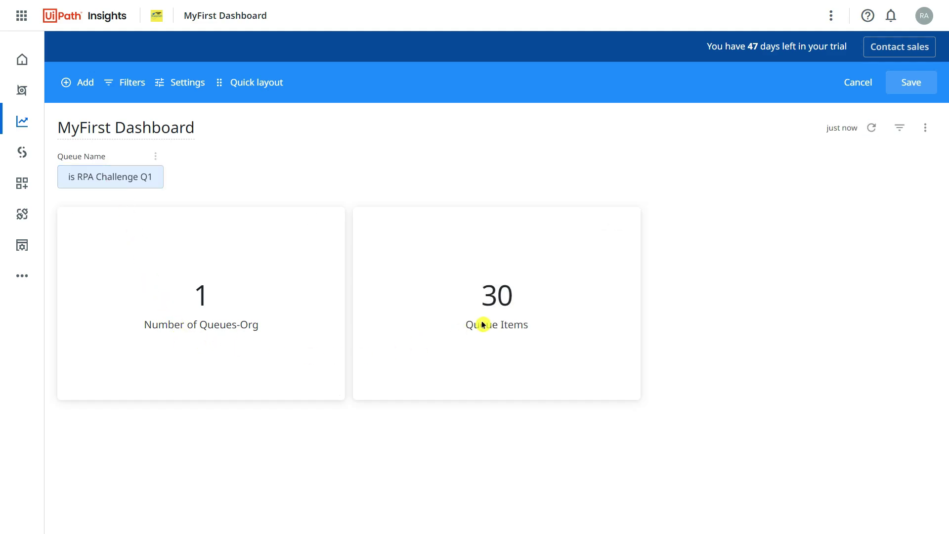
left_click(502, 303)
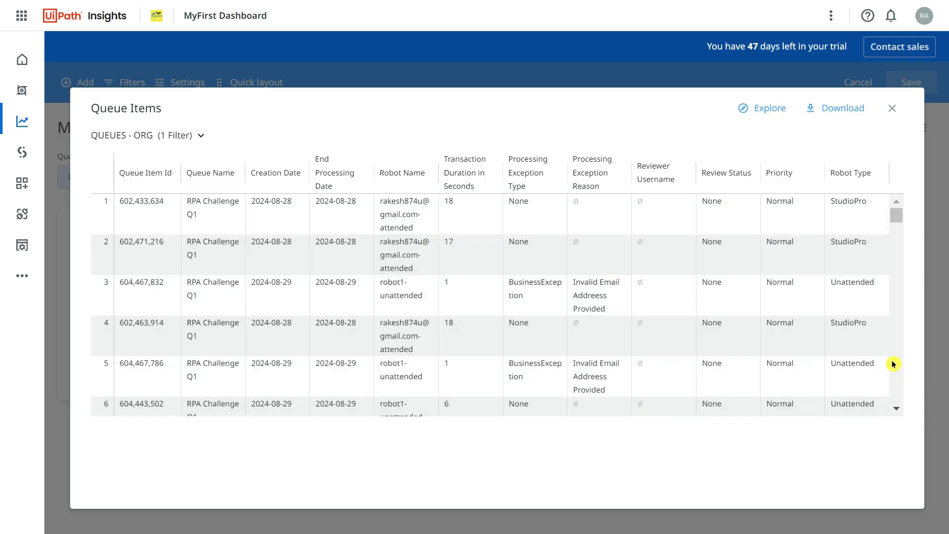
left_click_drag(899, 226, 735, 174)
left_click(892, 109)
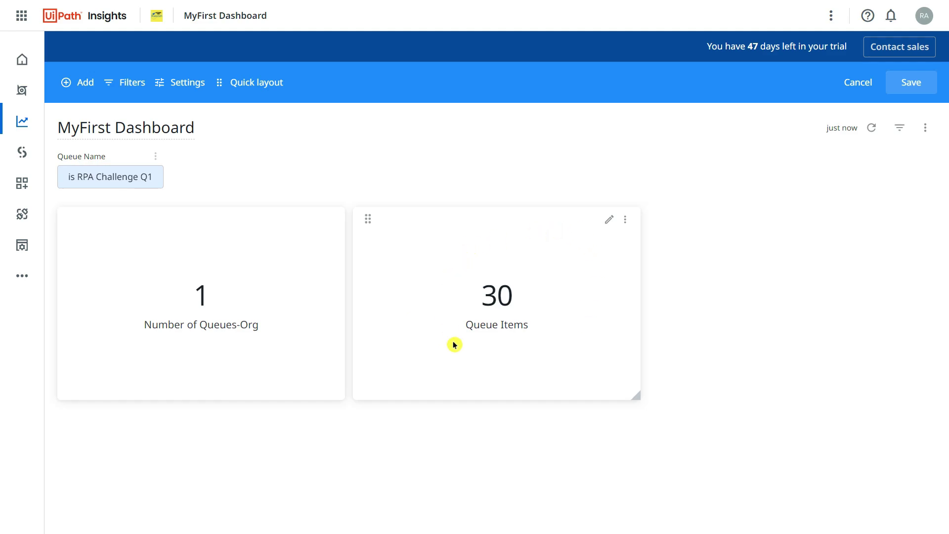
left_click(919, 81)
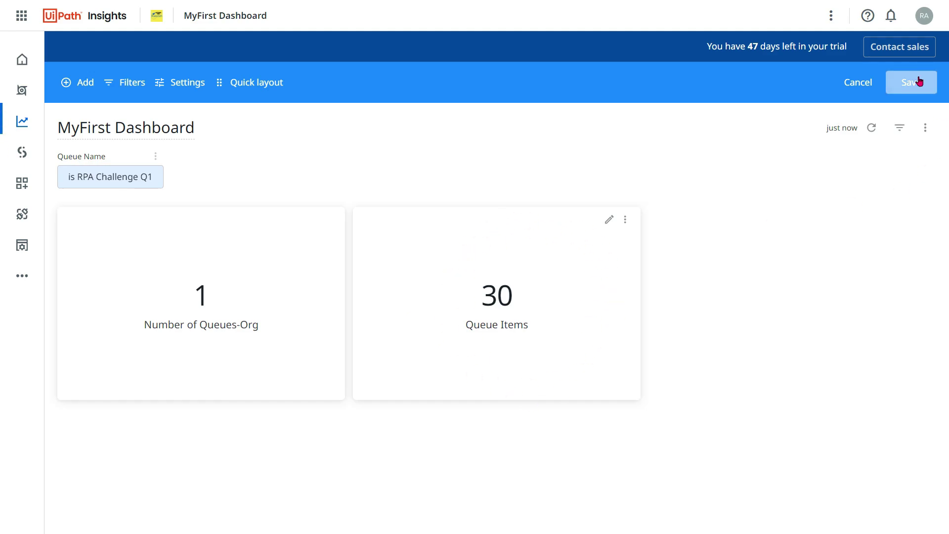